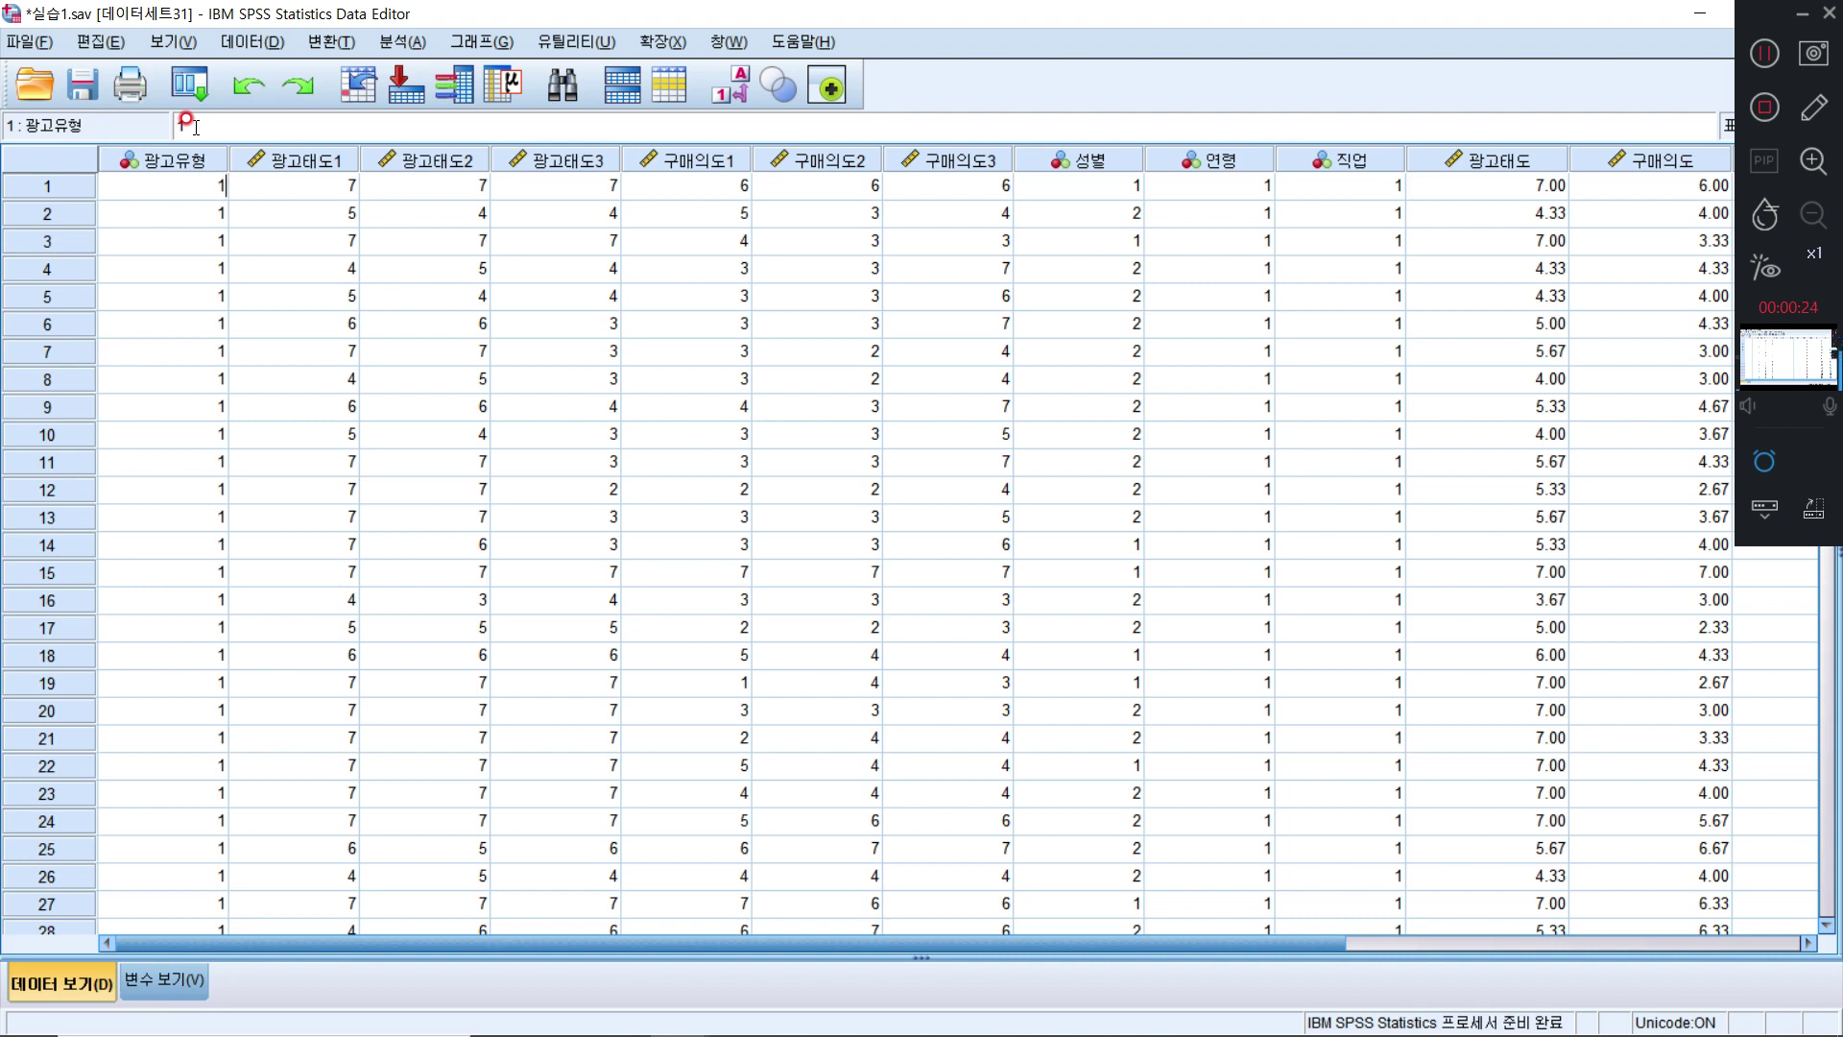
Set up a univariate general linear model with 광고태도 as the dependent variable and 광고유형 and 성별 as fixed factors
left_click(734, 236)
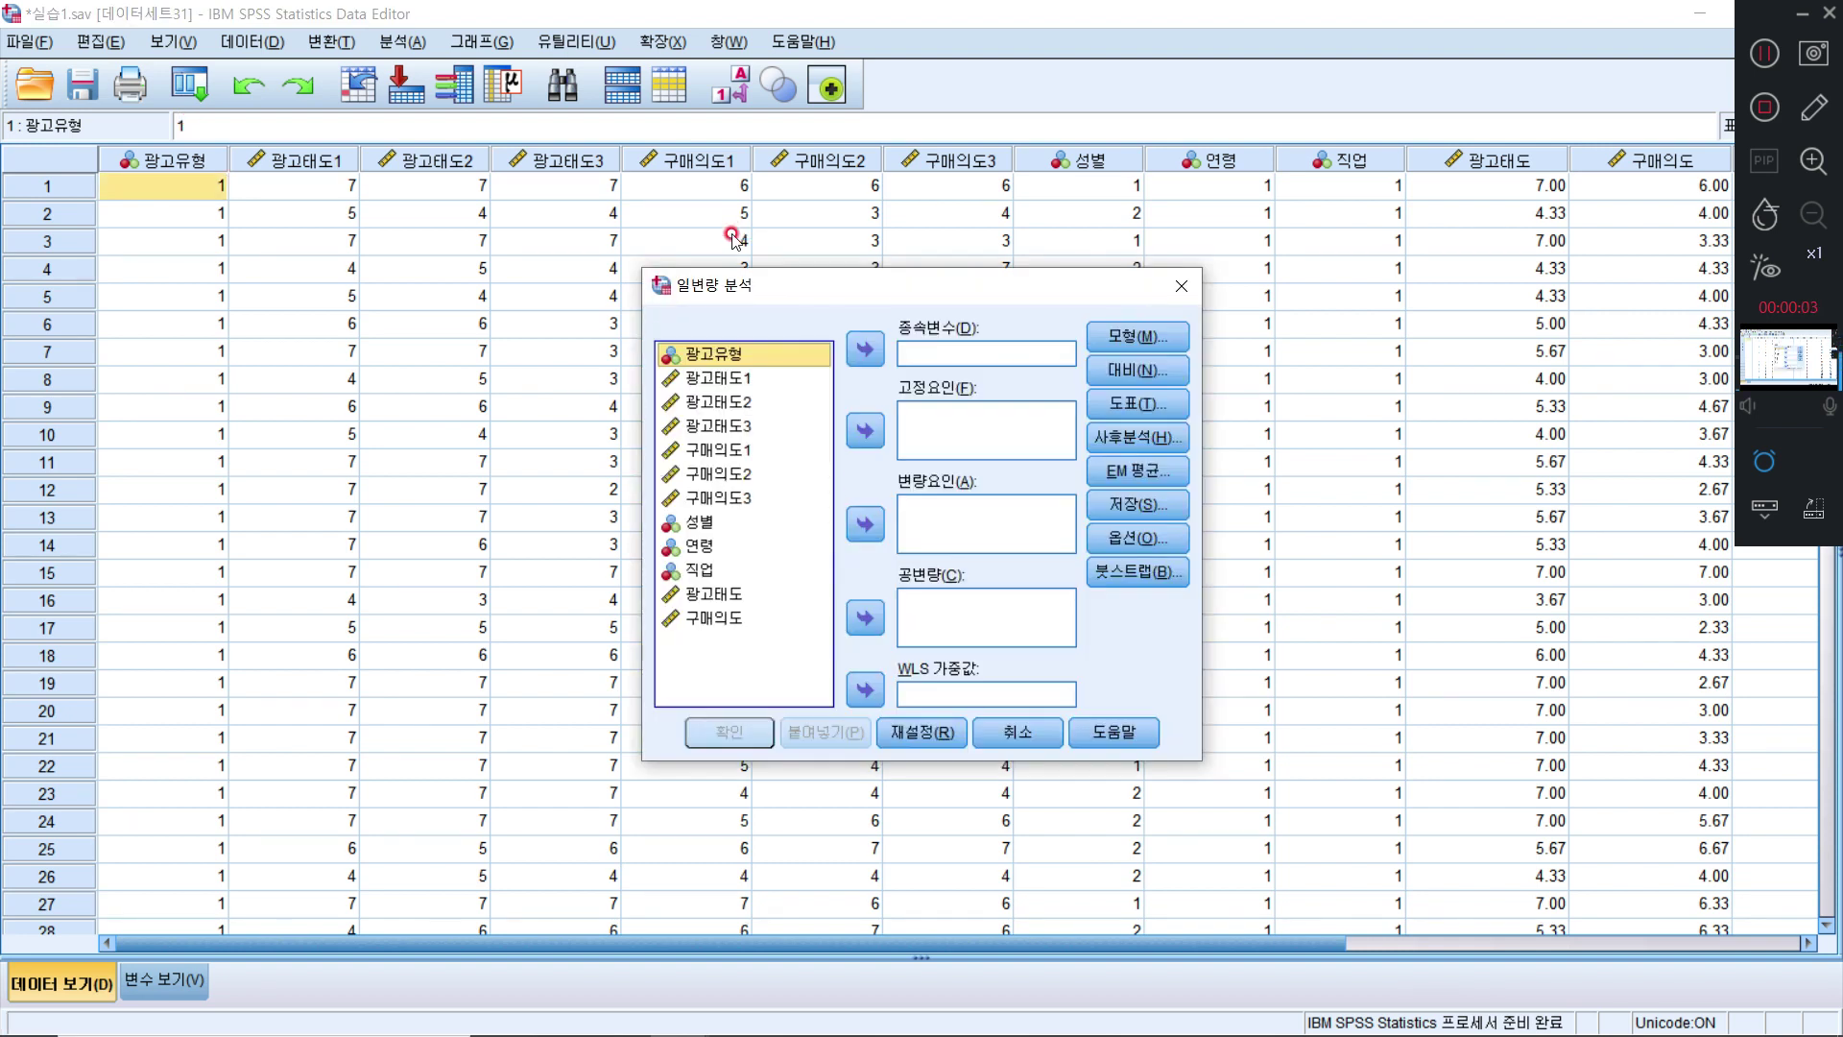
left_click(730, 594)
left_click(865, 349)
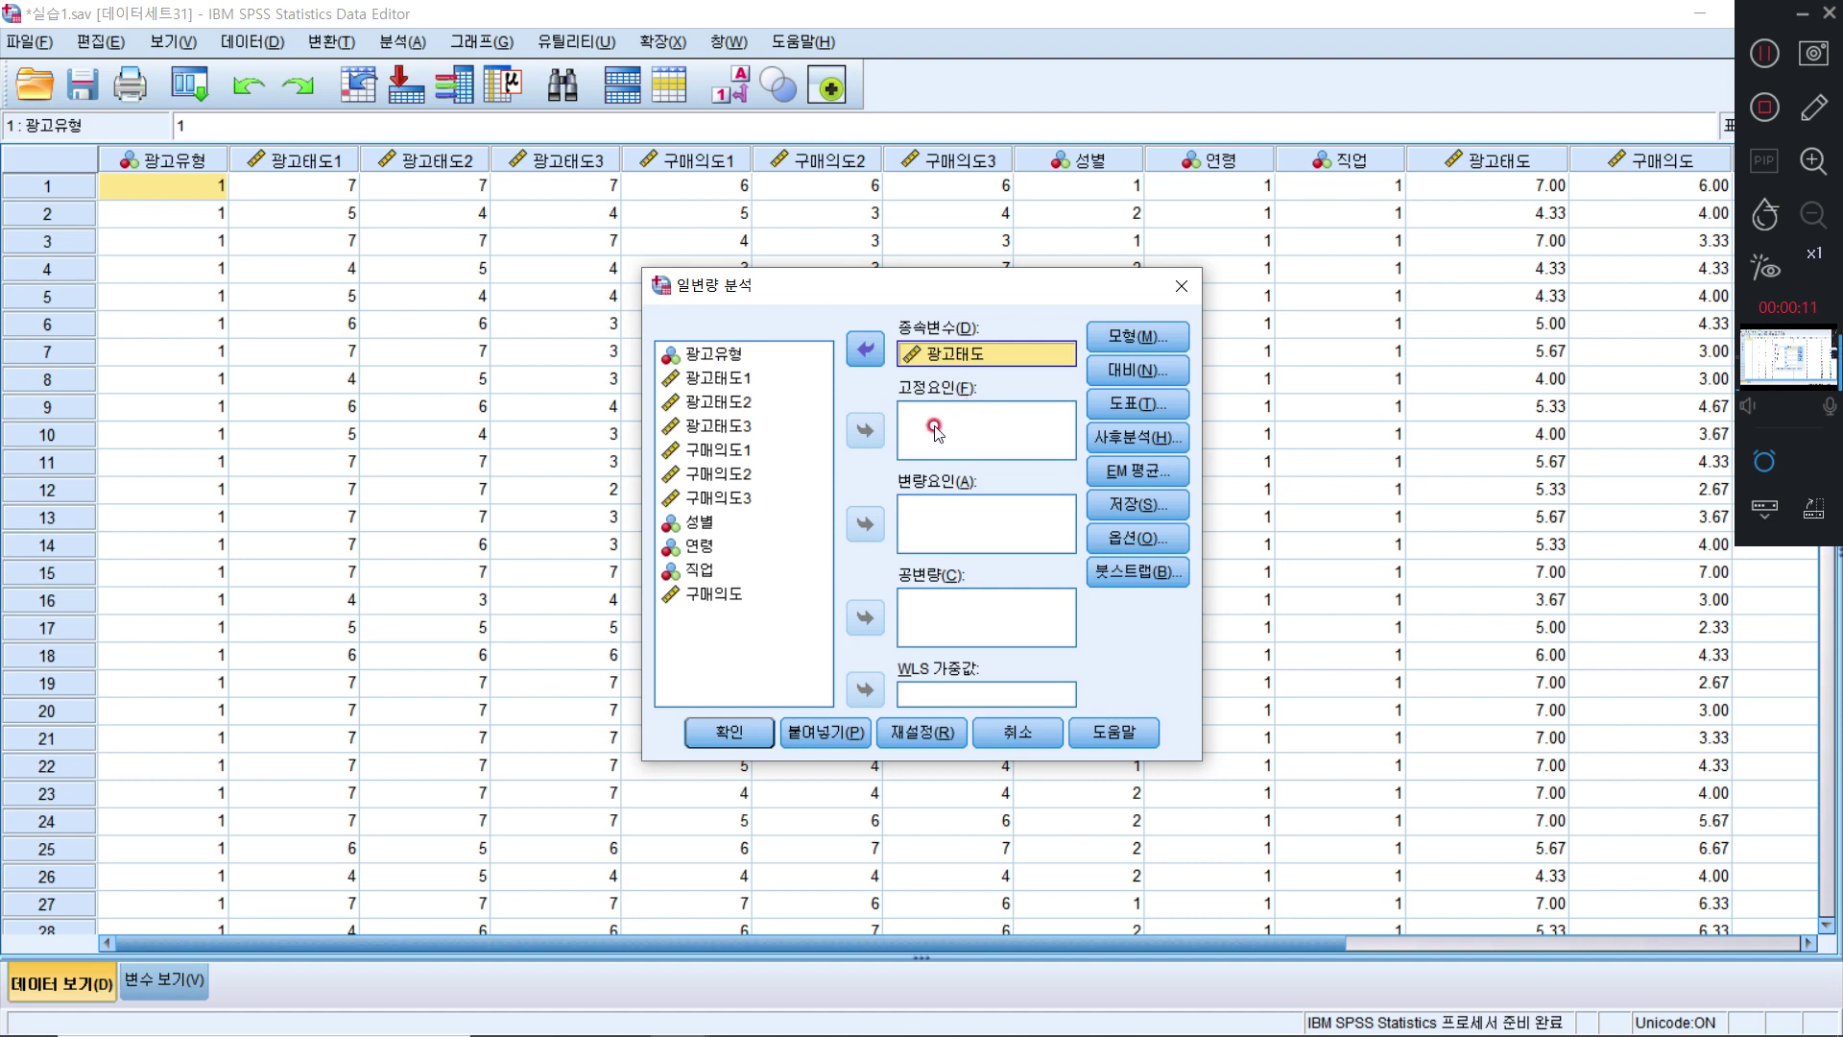
left_click(725, 355)
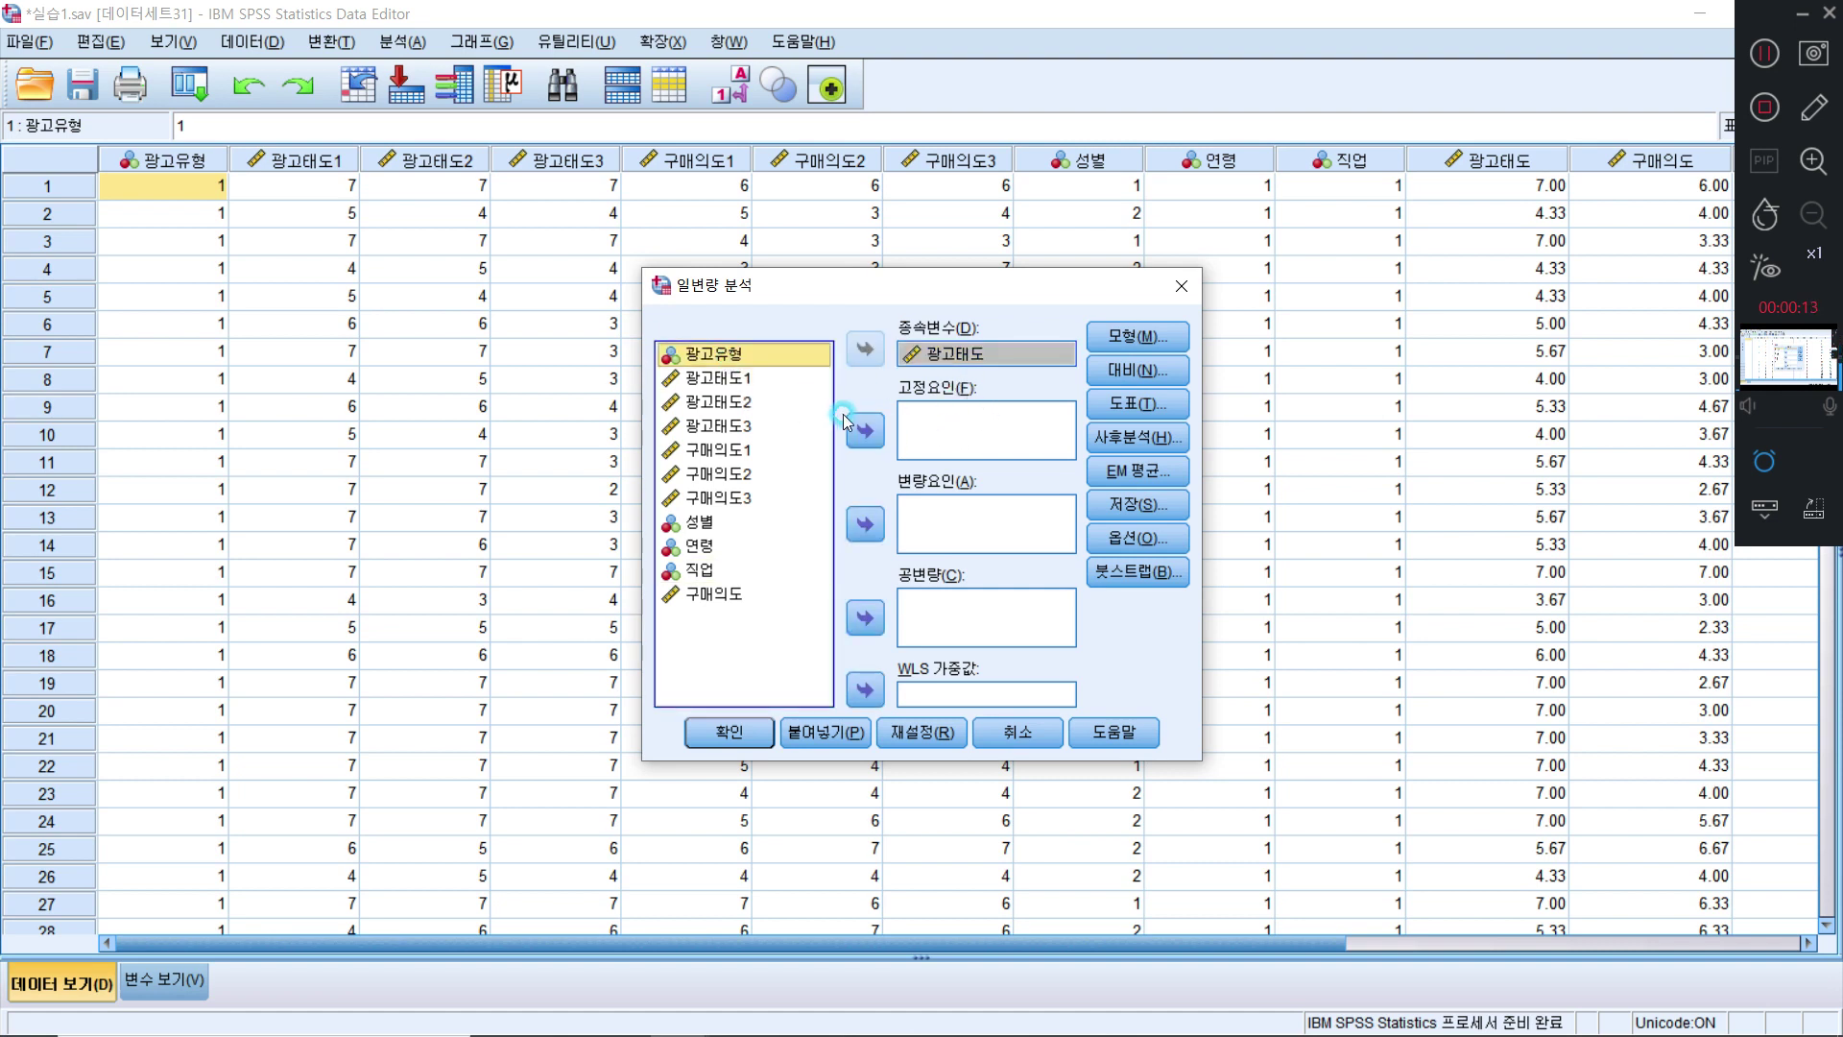
left_click(867, 431)
left_click(701, 497)
left_click(866, 432)
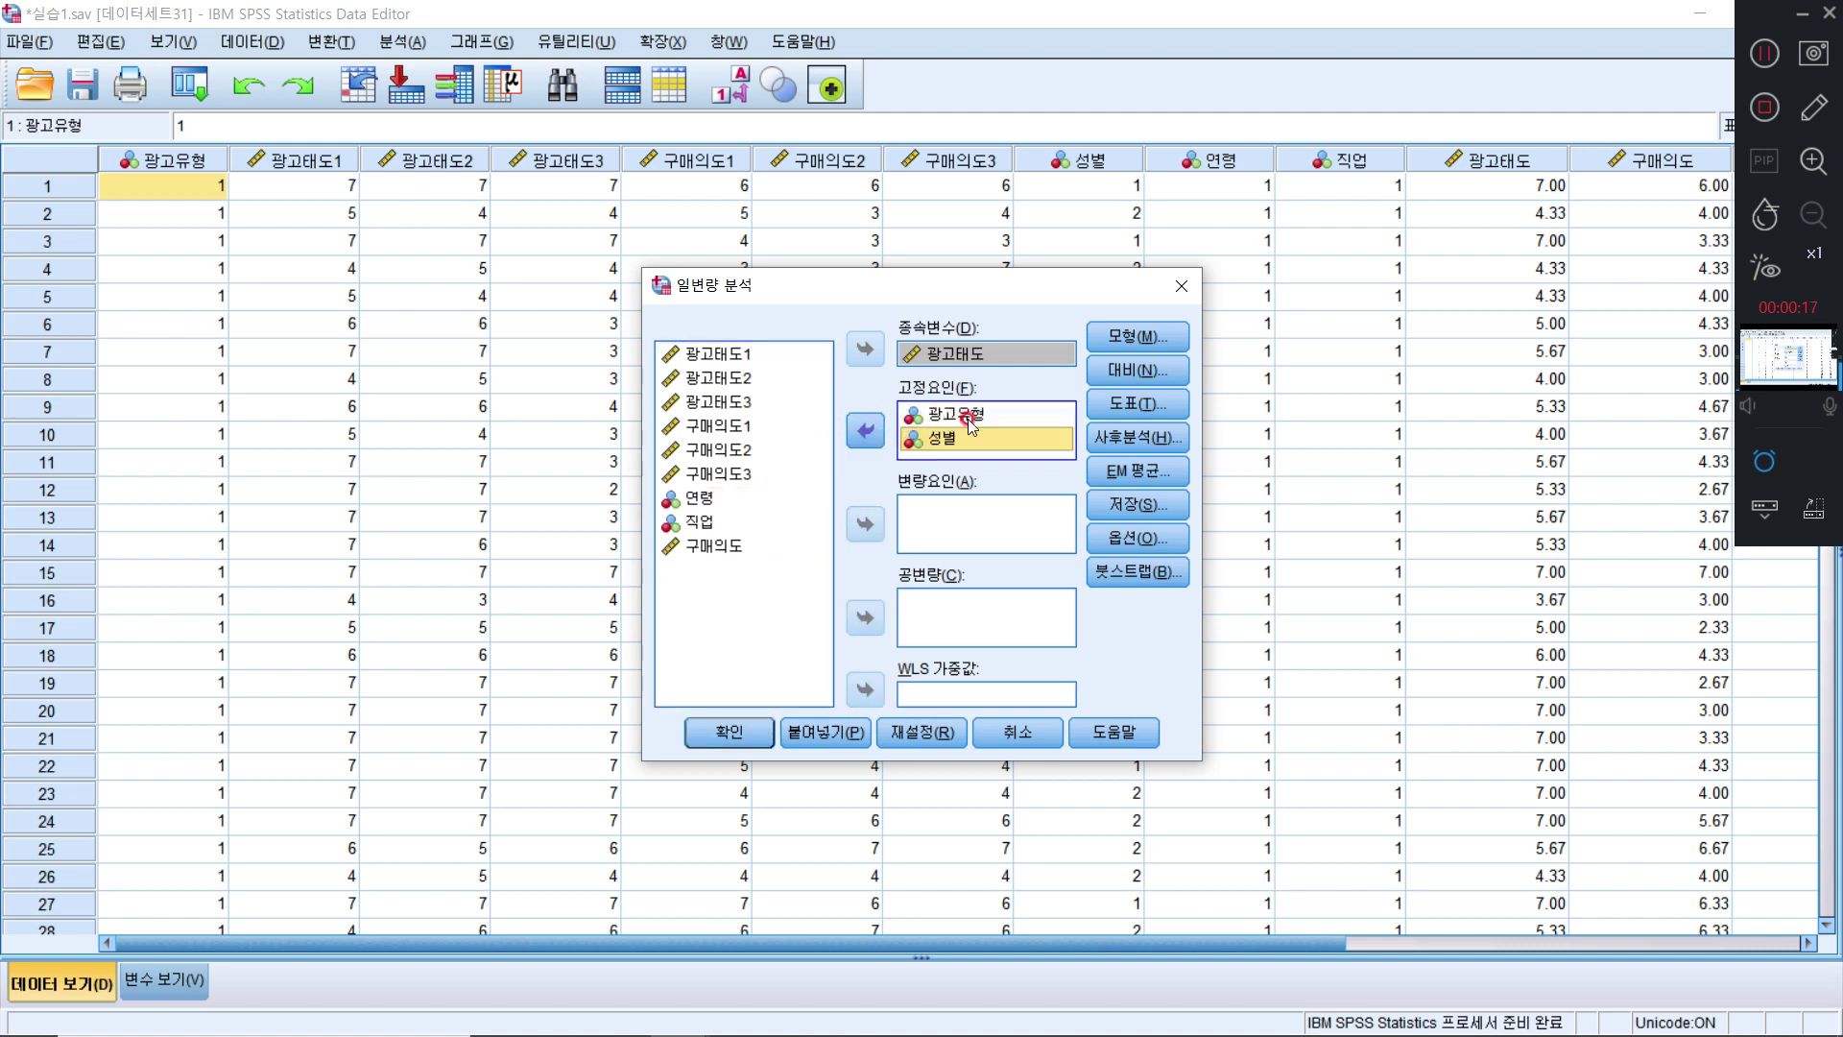
Add a profile plot with 광고유형 on the horizontal axis and separate lines for 성별
left_click(1130, 408)
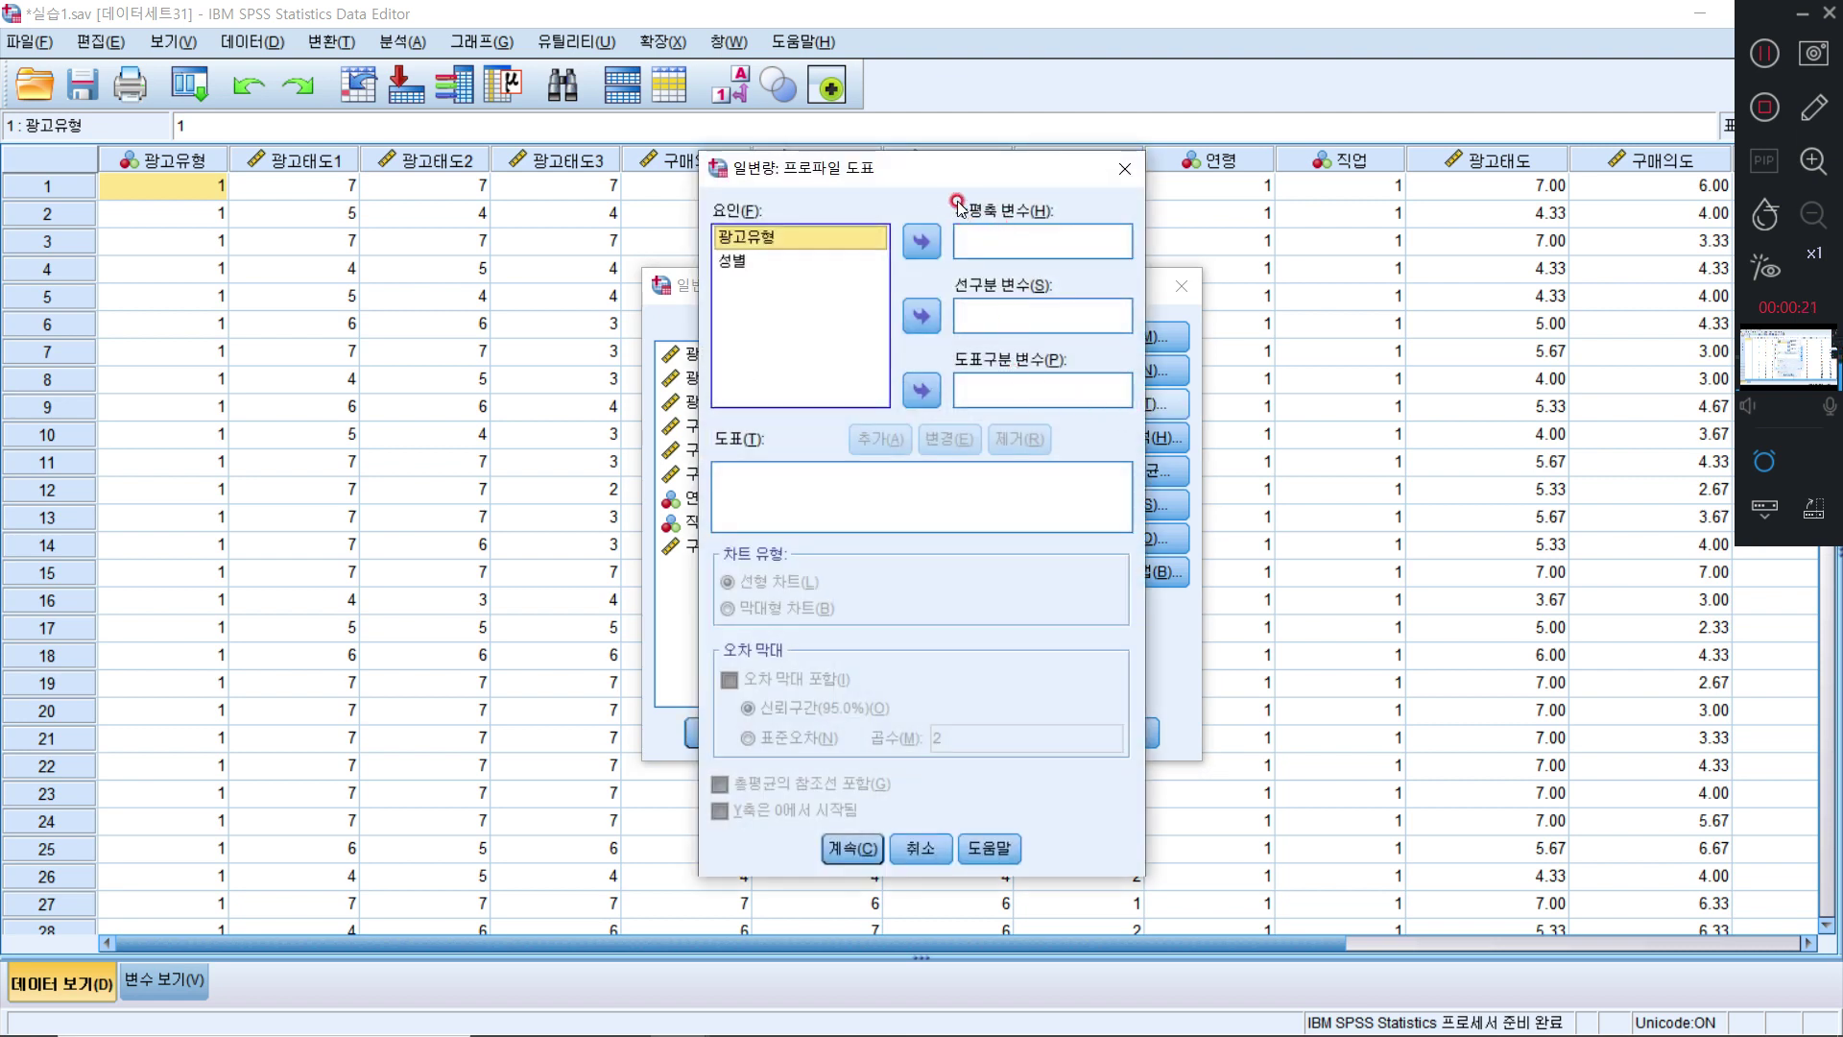
left_click(922, 242)
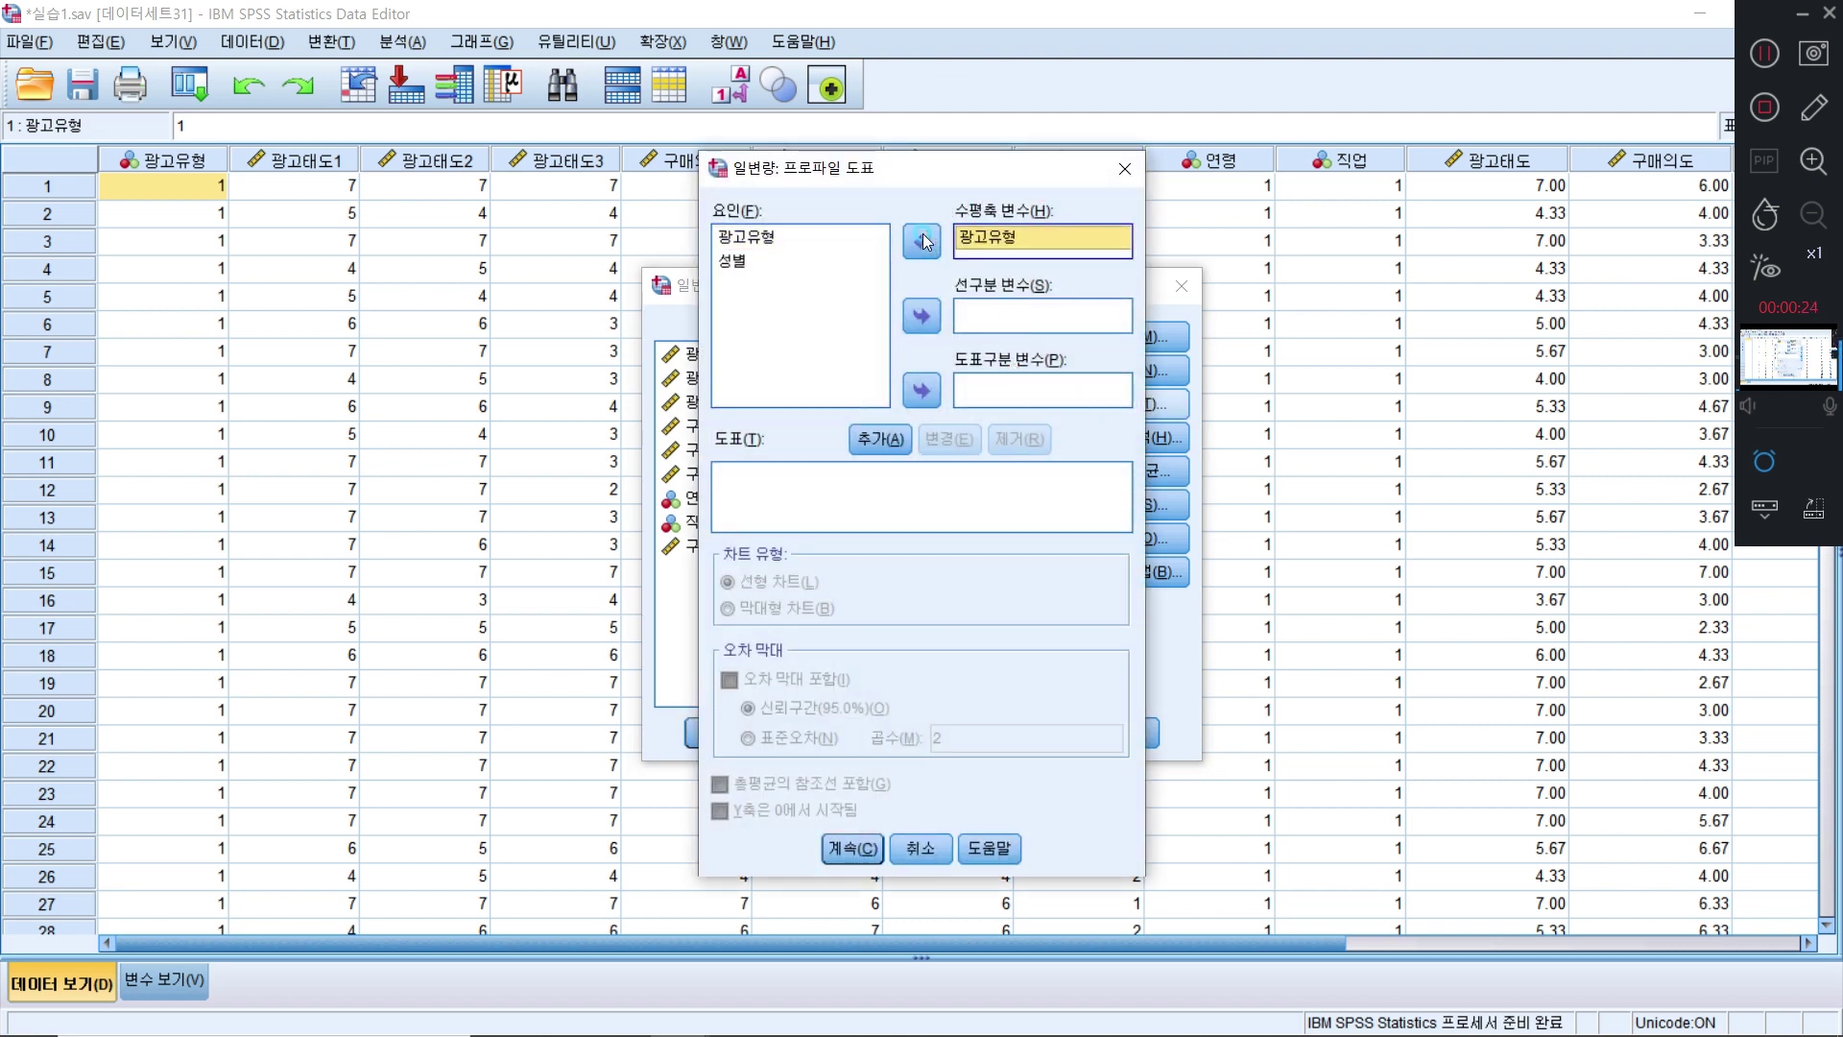
left_click(735, 260)
left_click(922, 316)
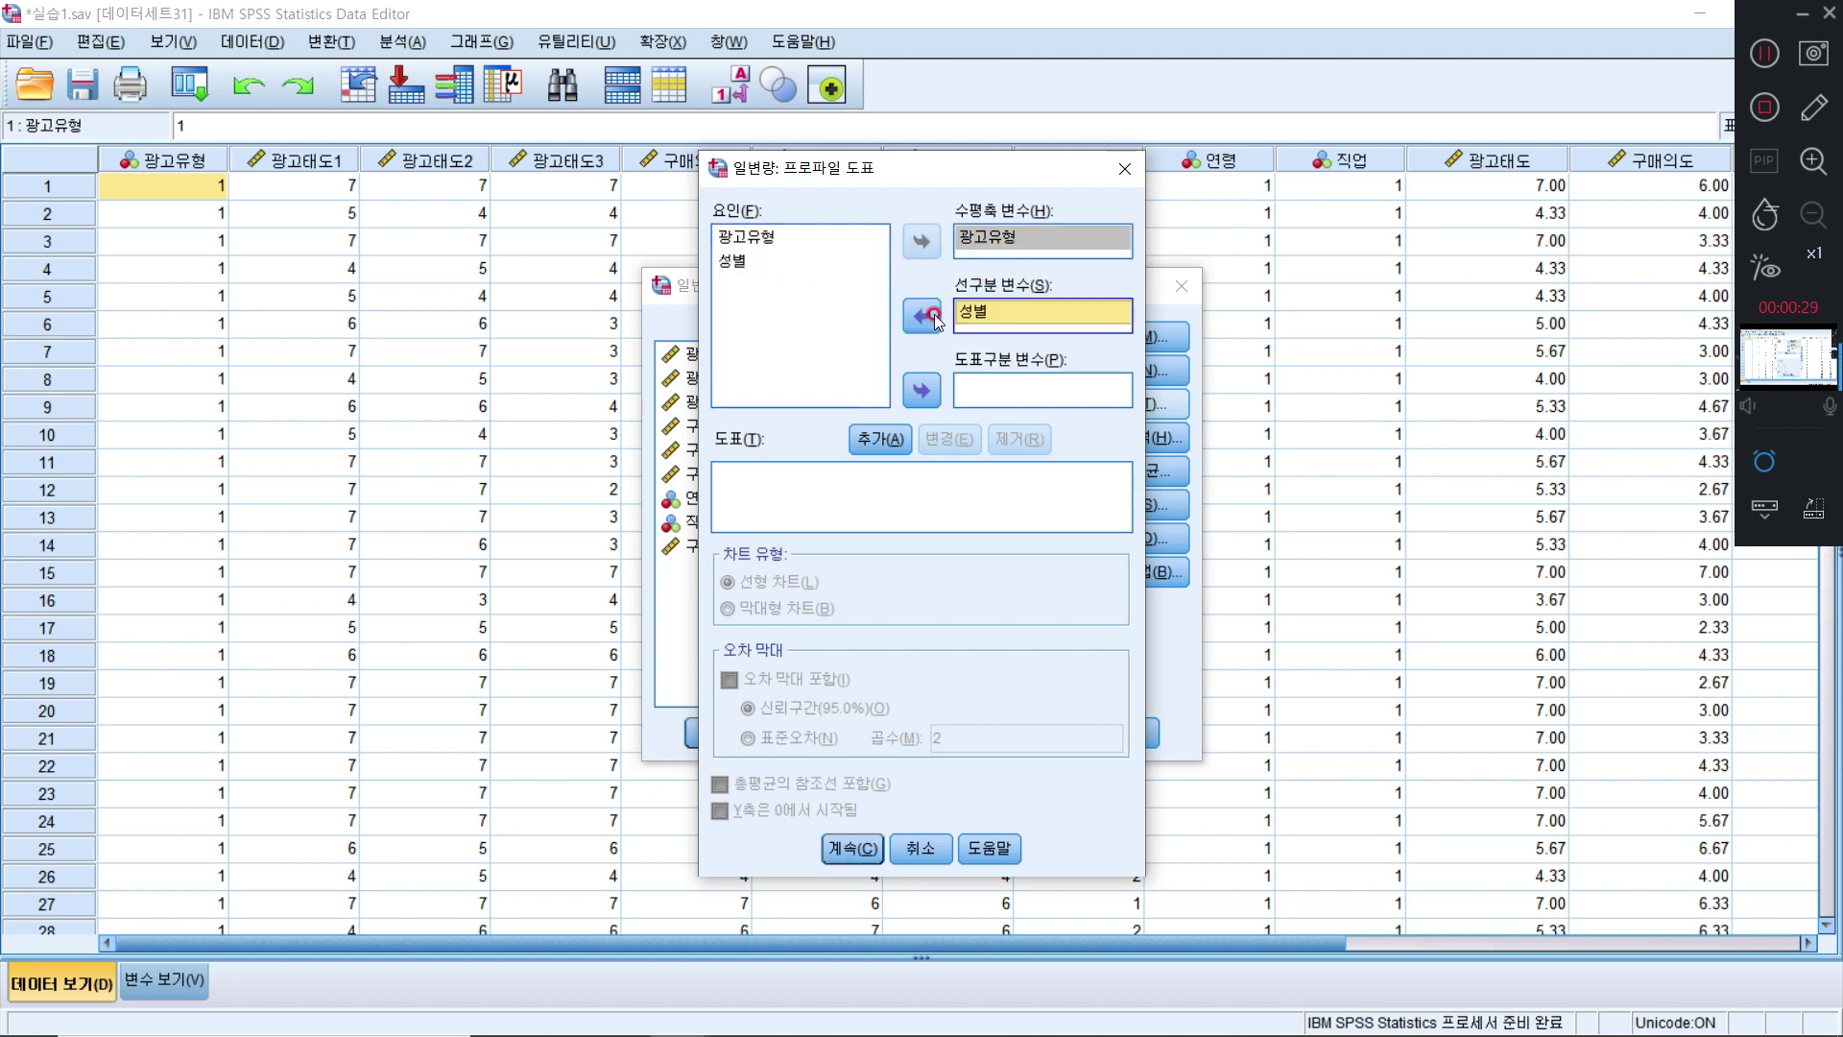
left_click(841, 439)
left_click(882, 441)
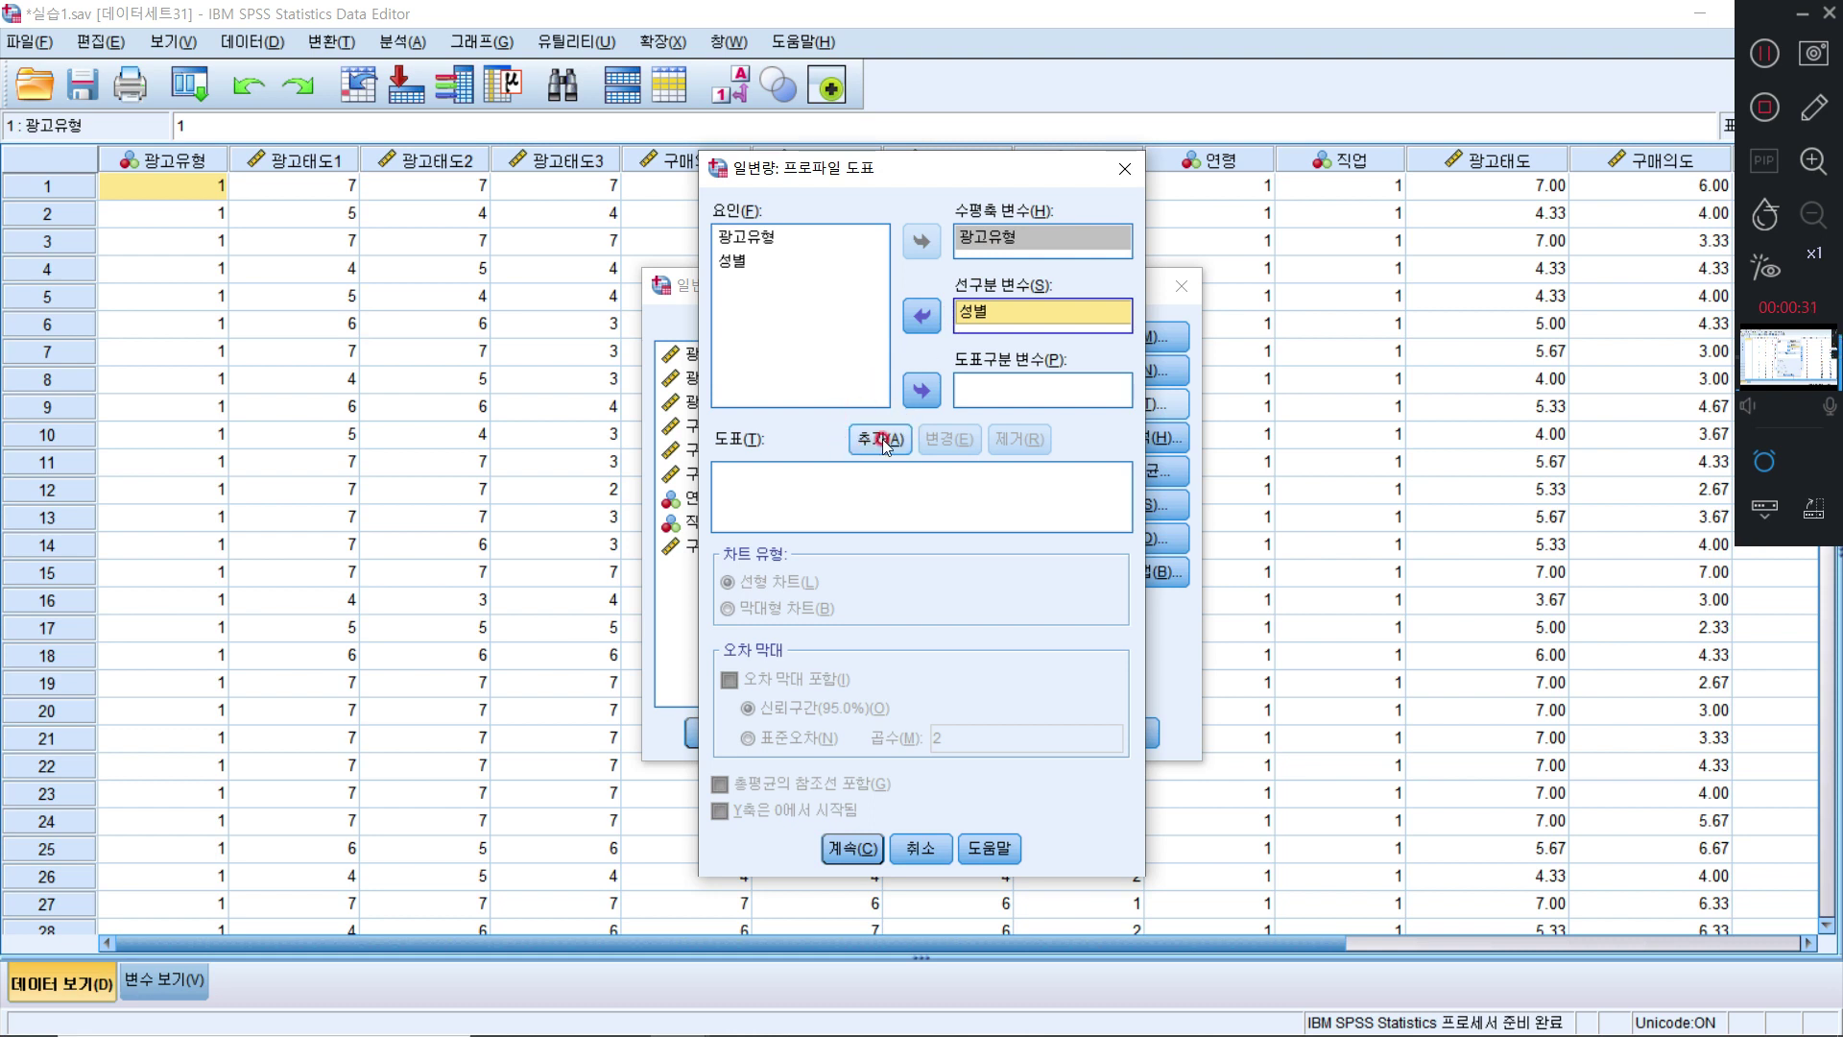
left_click(864, 844)
left_click(865, 848)
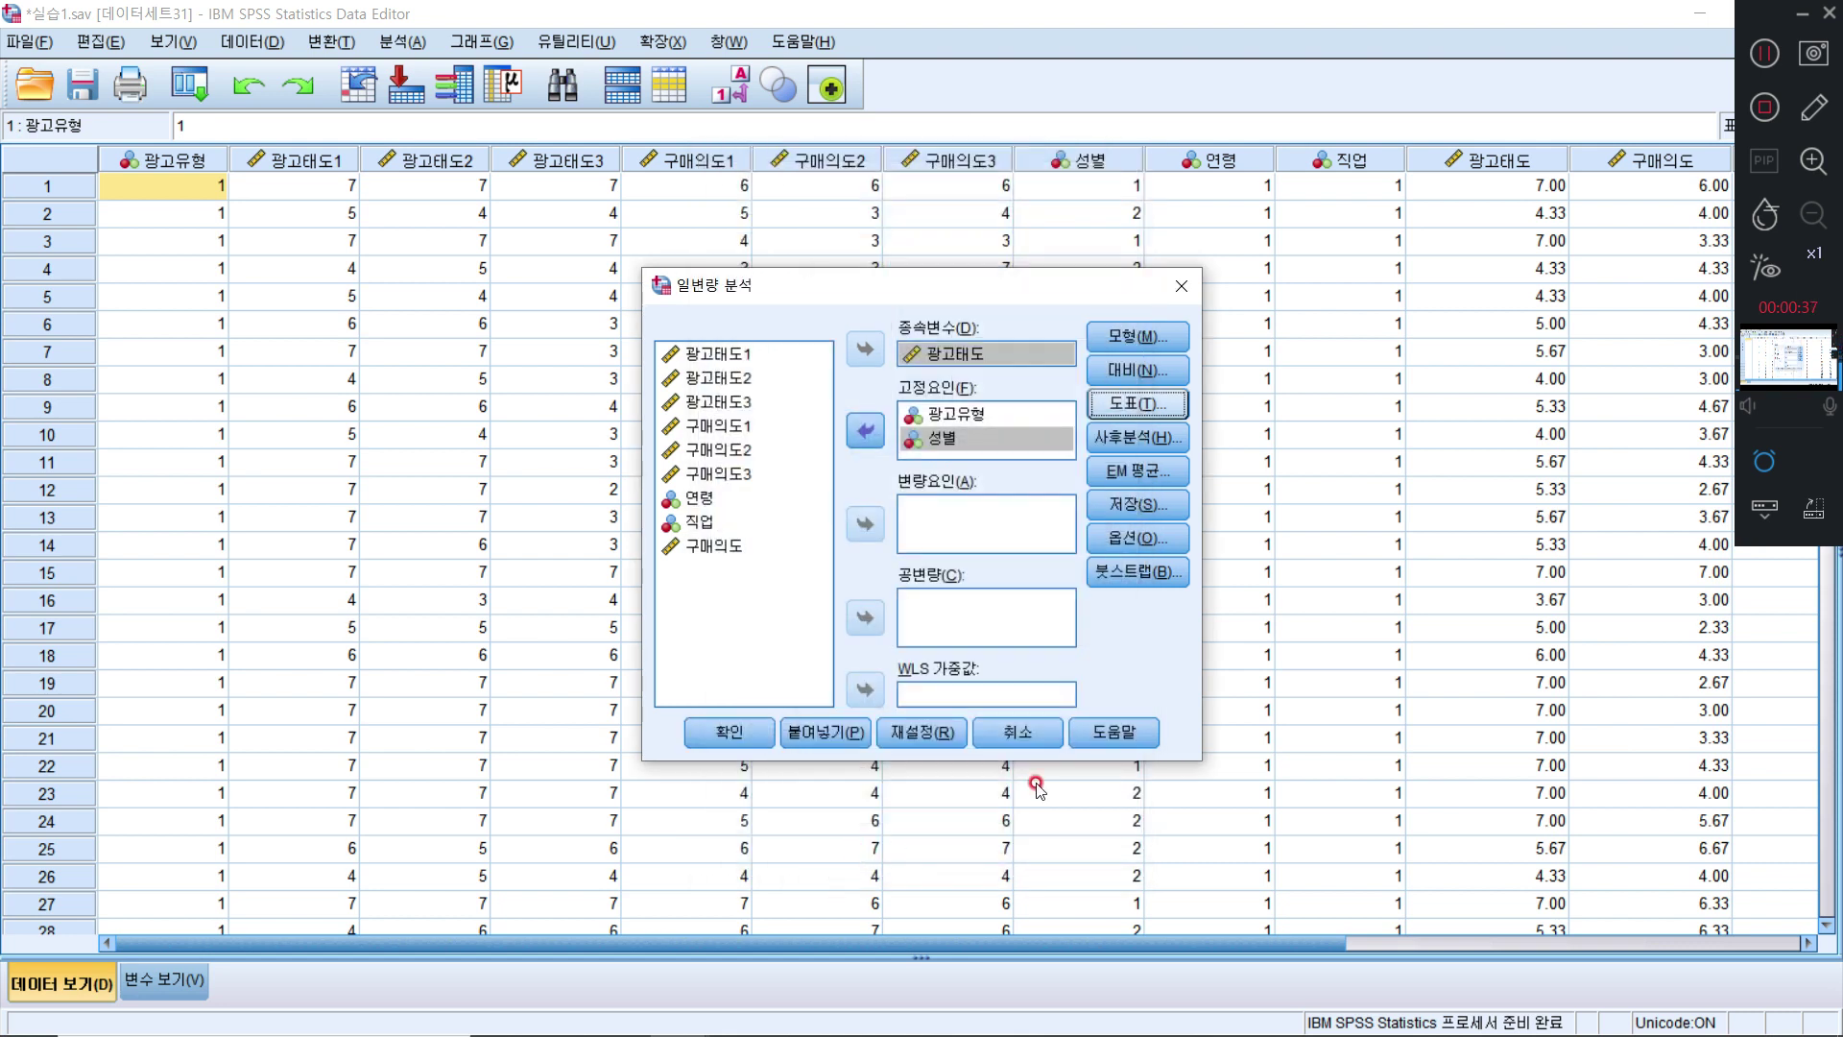
Include descriptive statistics and effect size estimates in the univariate output, and run the 광고태도 analysis
left_click(1148, 540)
left_click(774, 336)
left_click(719, 279)
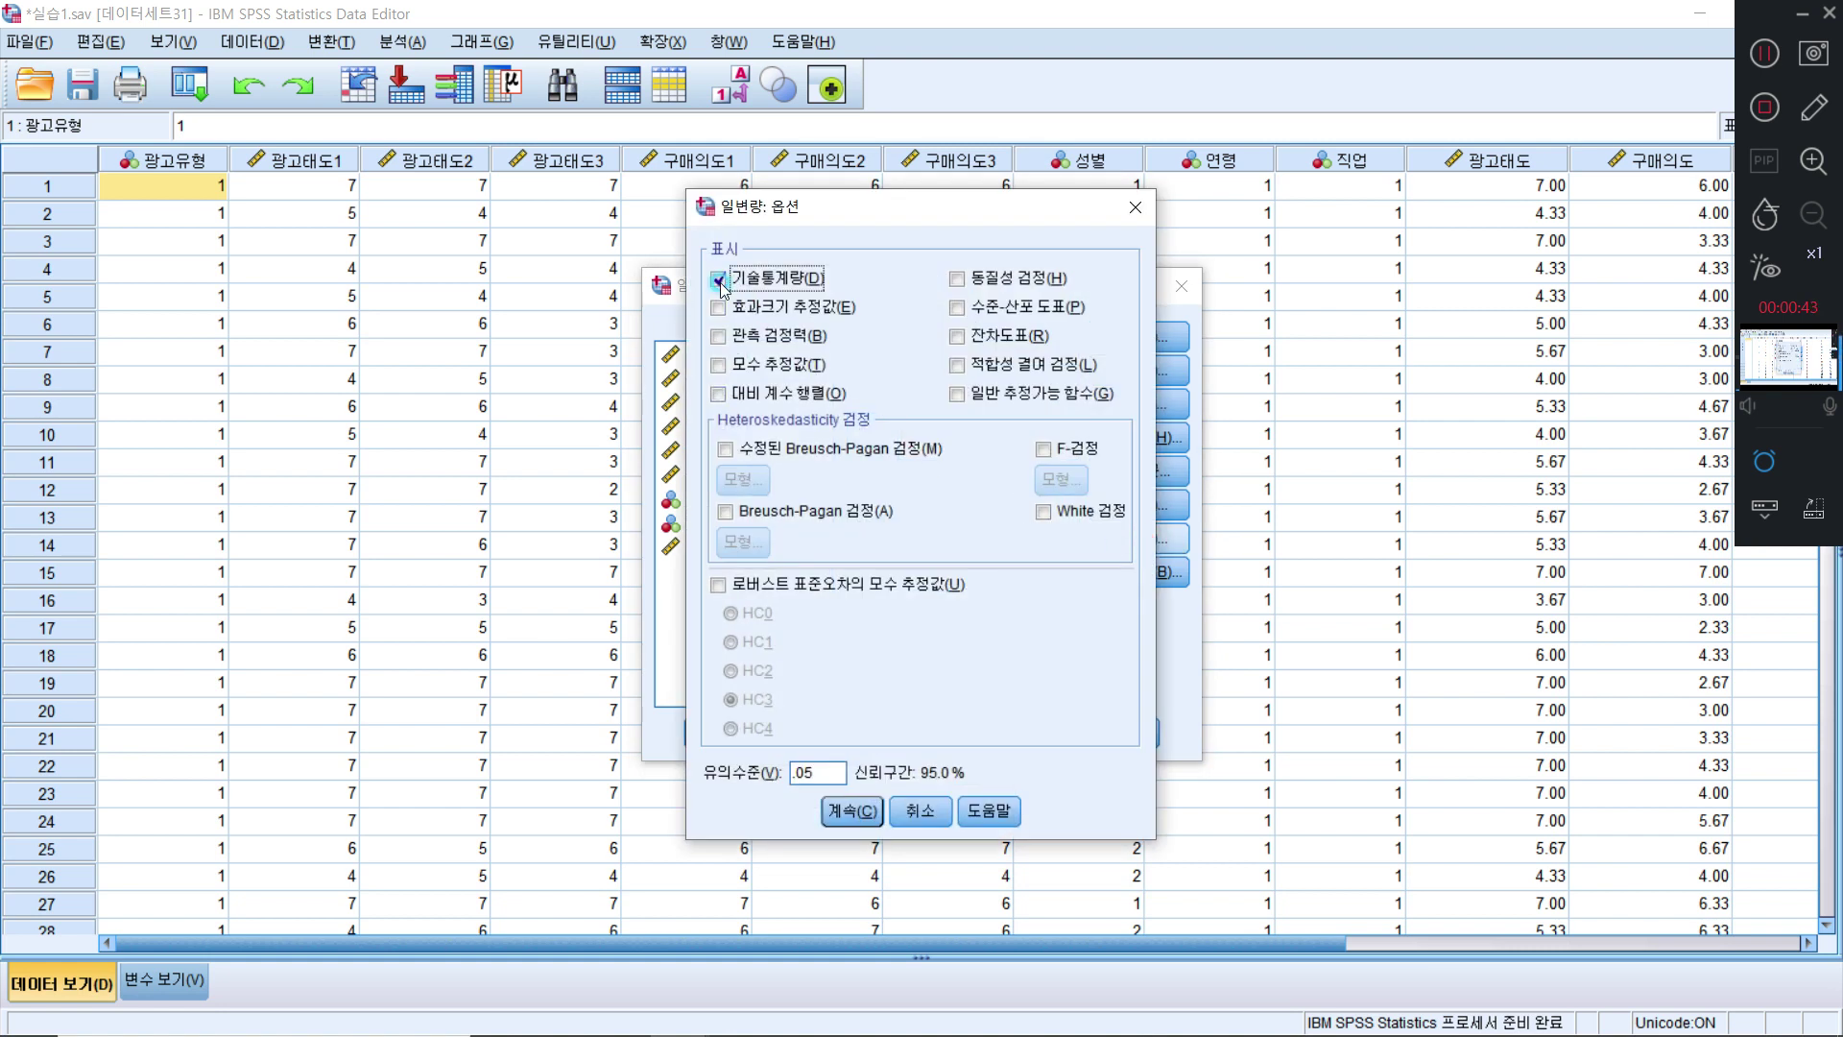
left_click(719, 308)
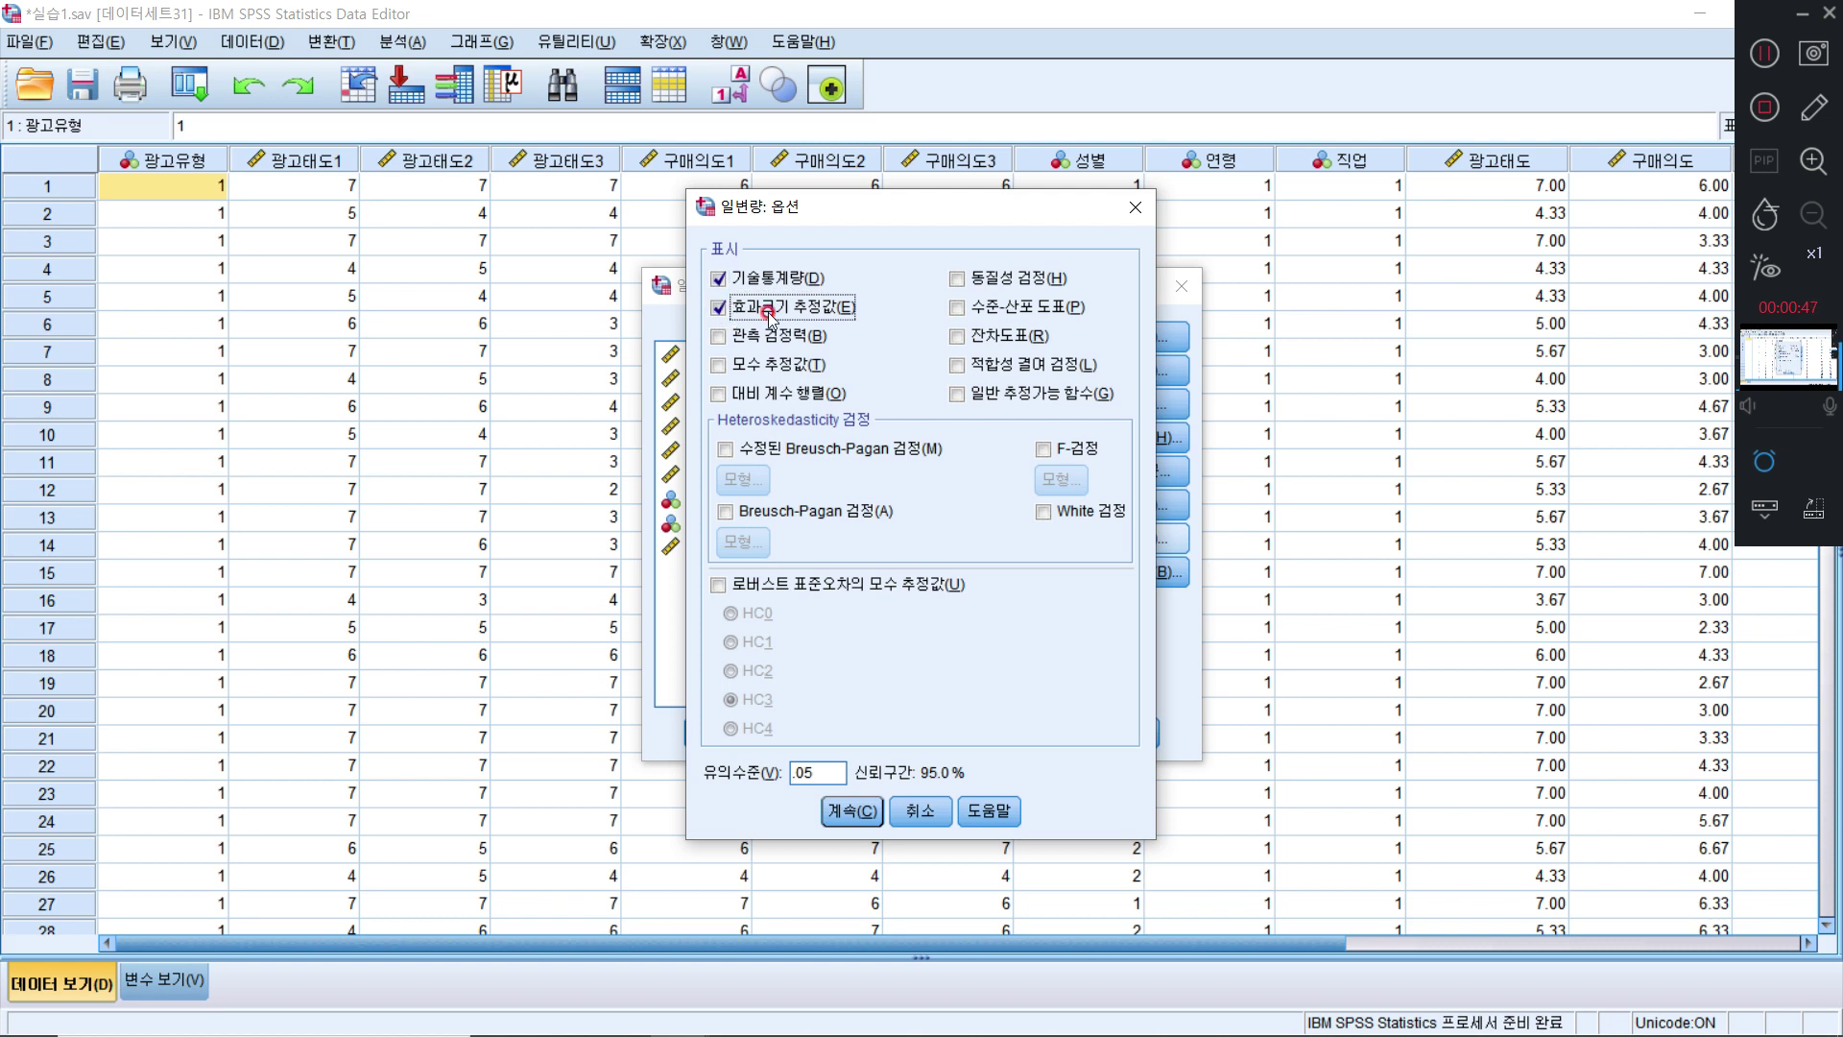
left_click(853, 811)
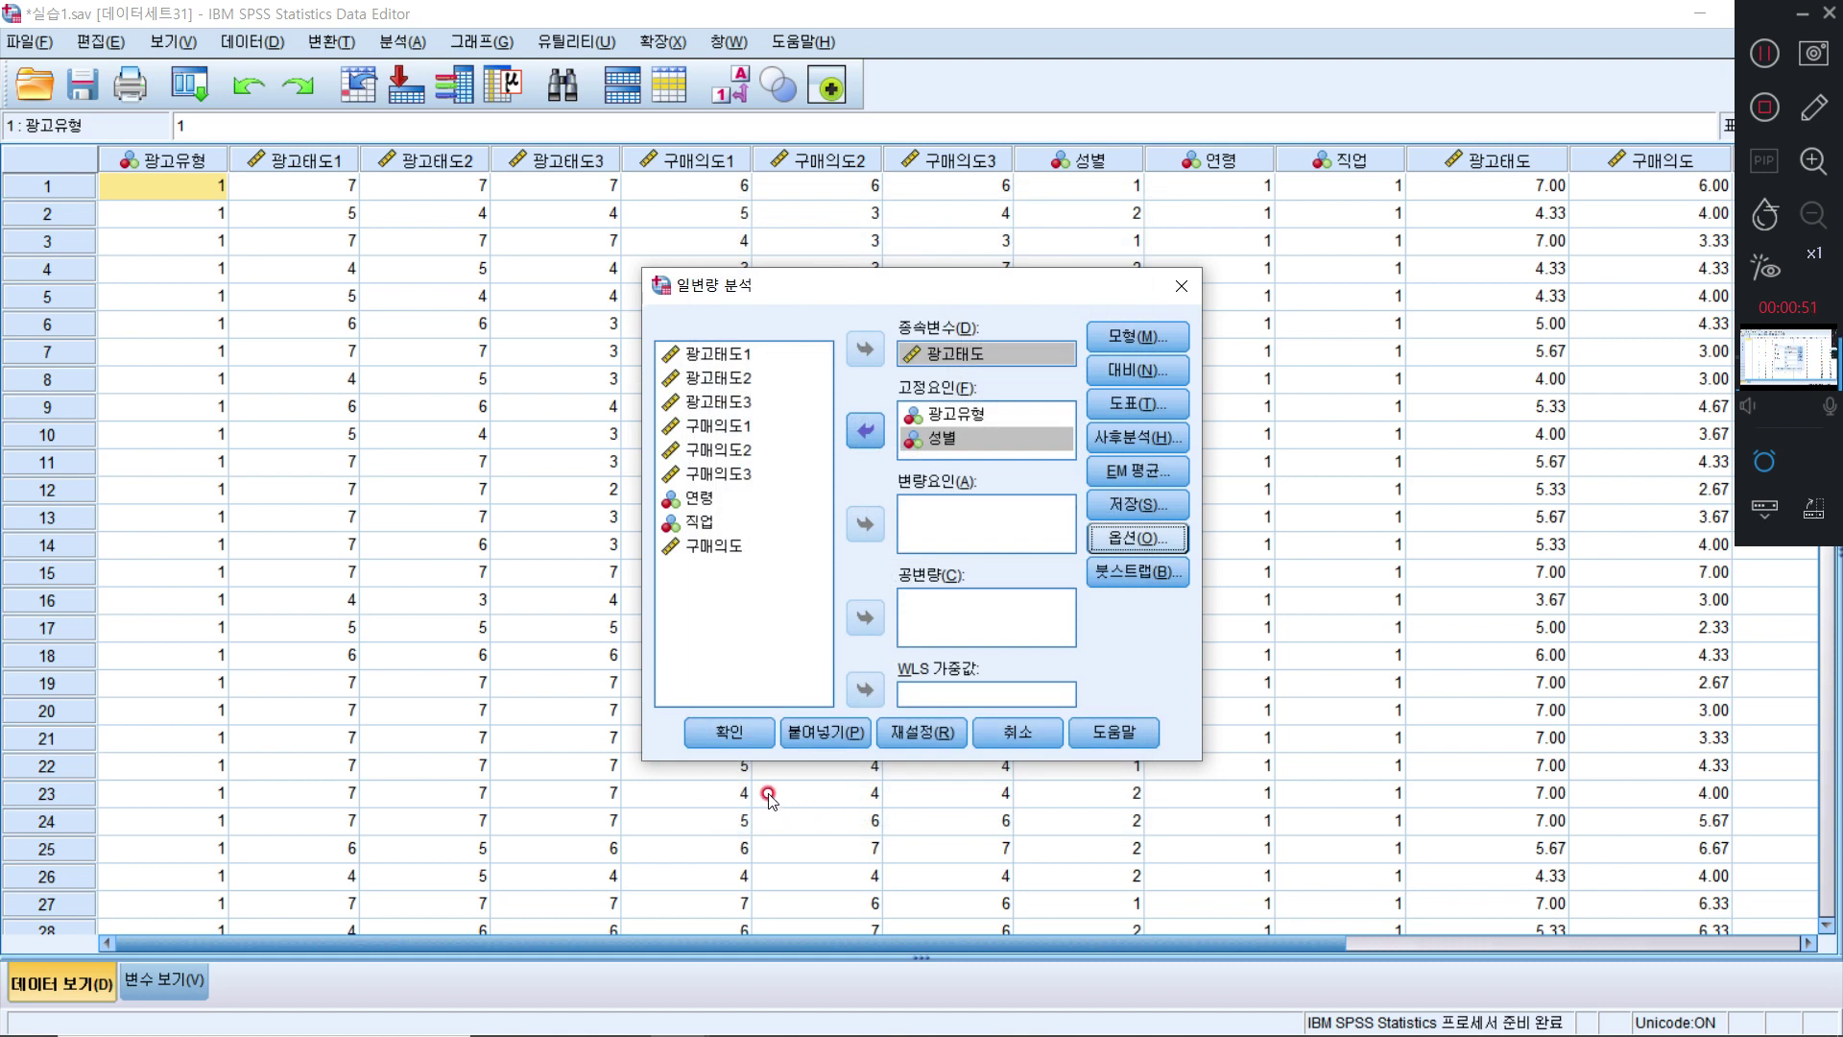
left_click(722, 741)
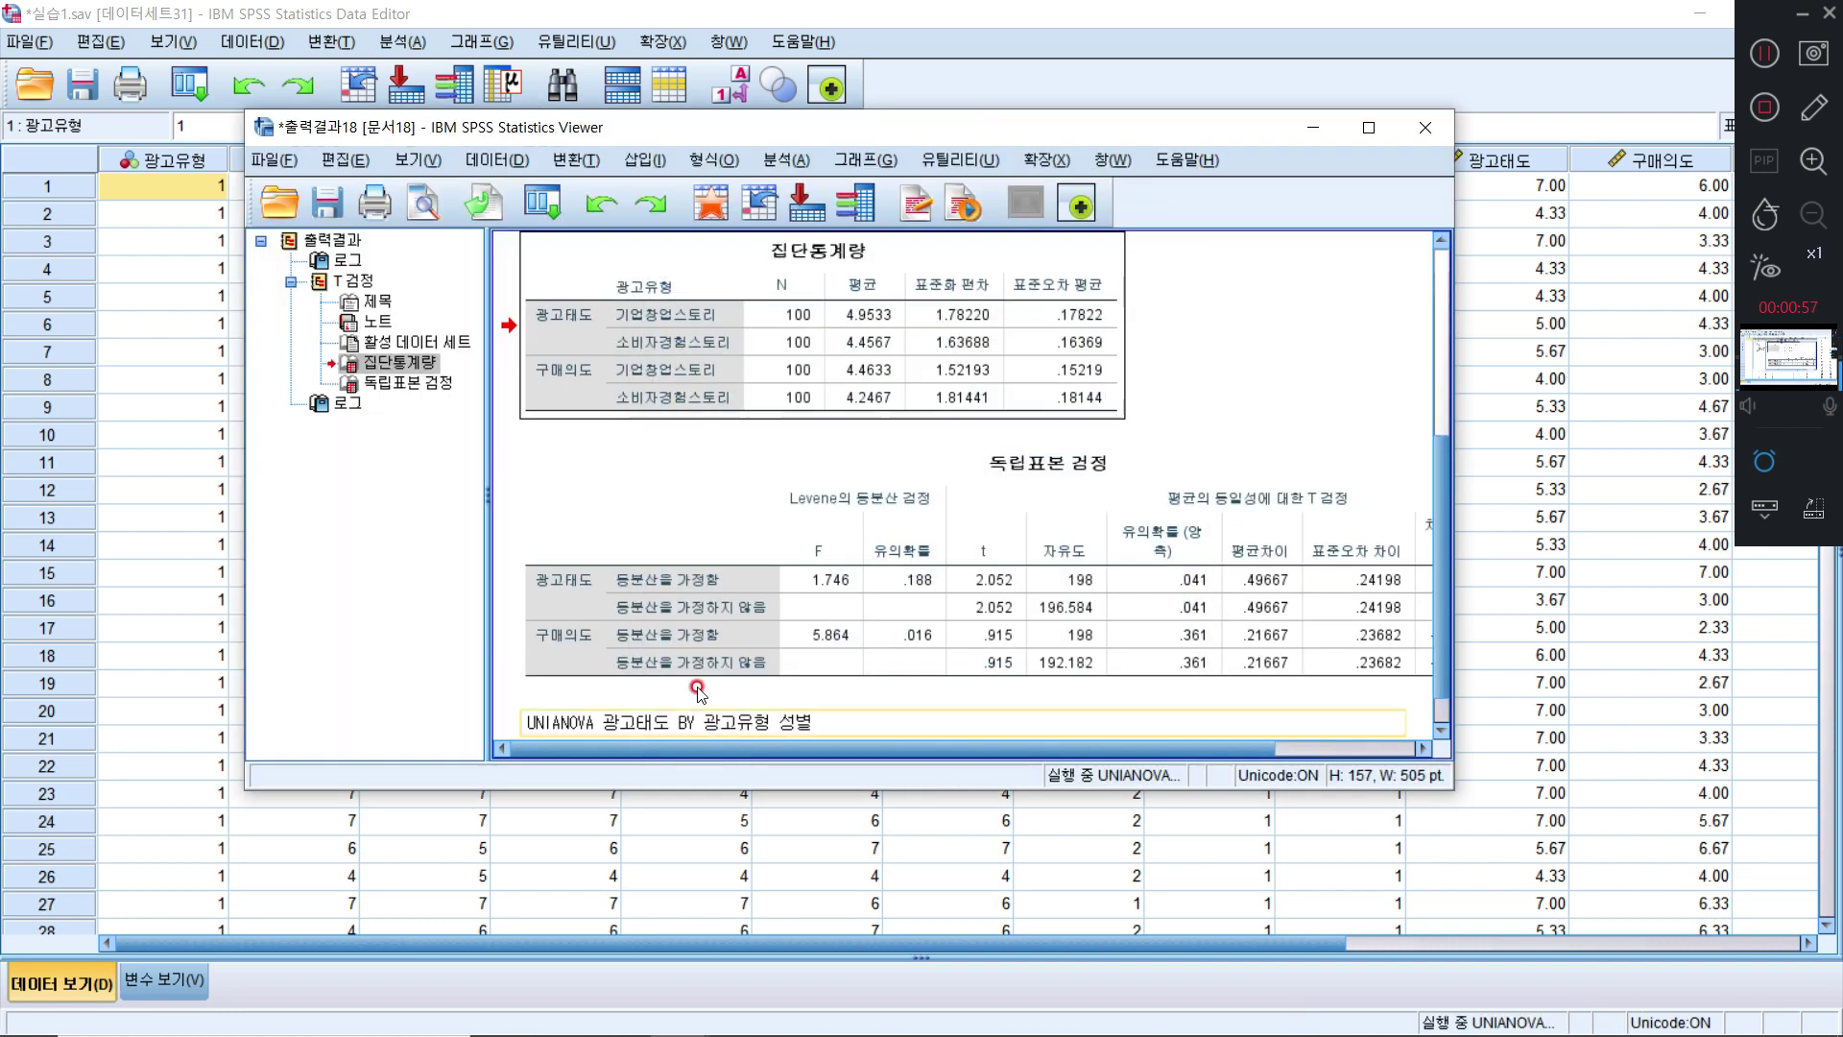
Enlarge the results window and review the 광고태도 between-subjects factors, descriptive statistics and effects tables
left_click(1368, 127)
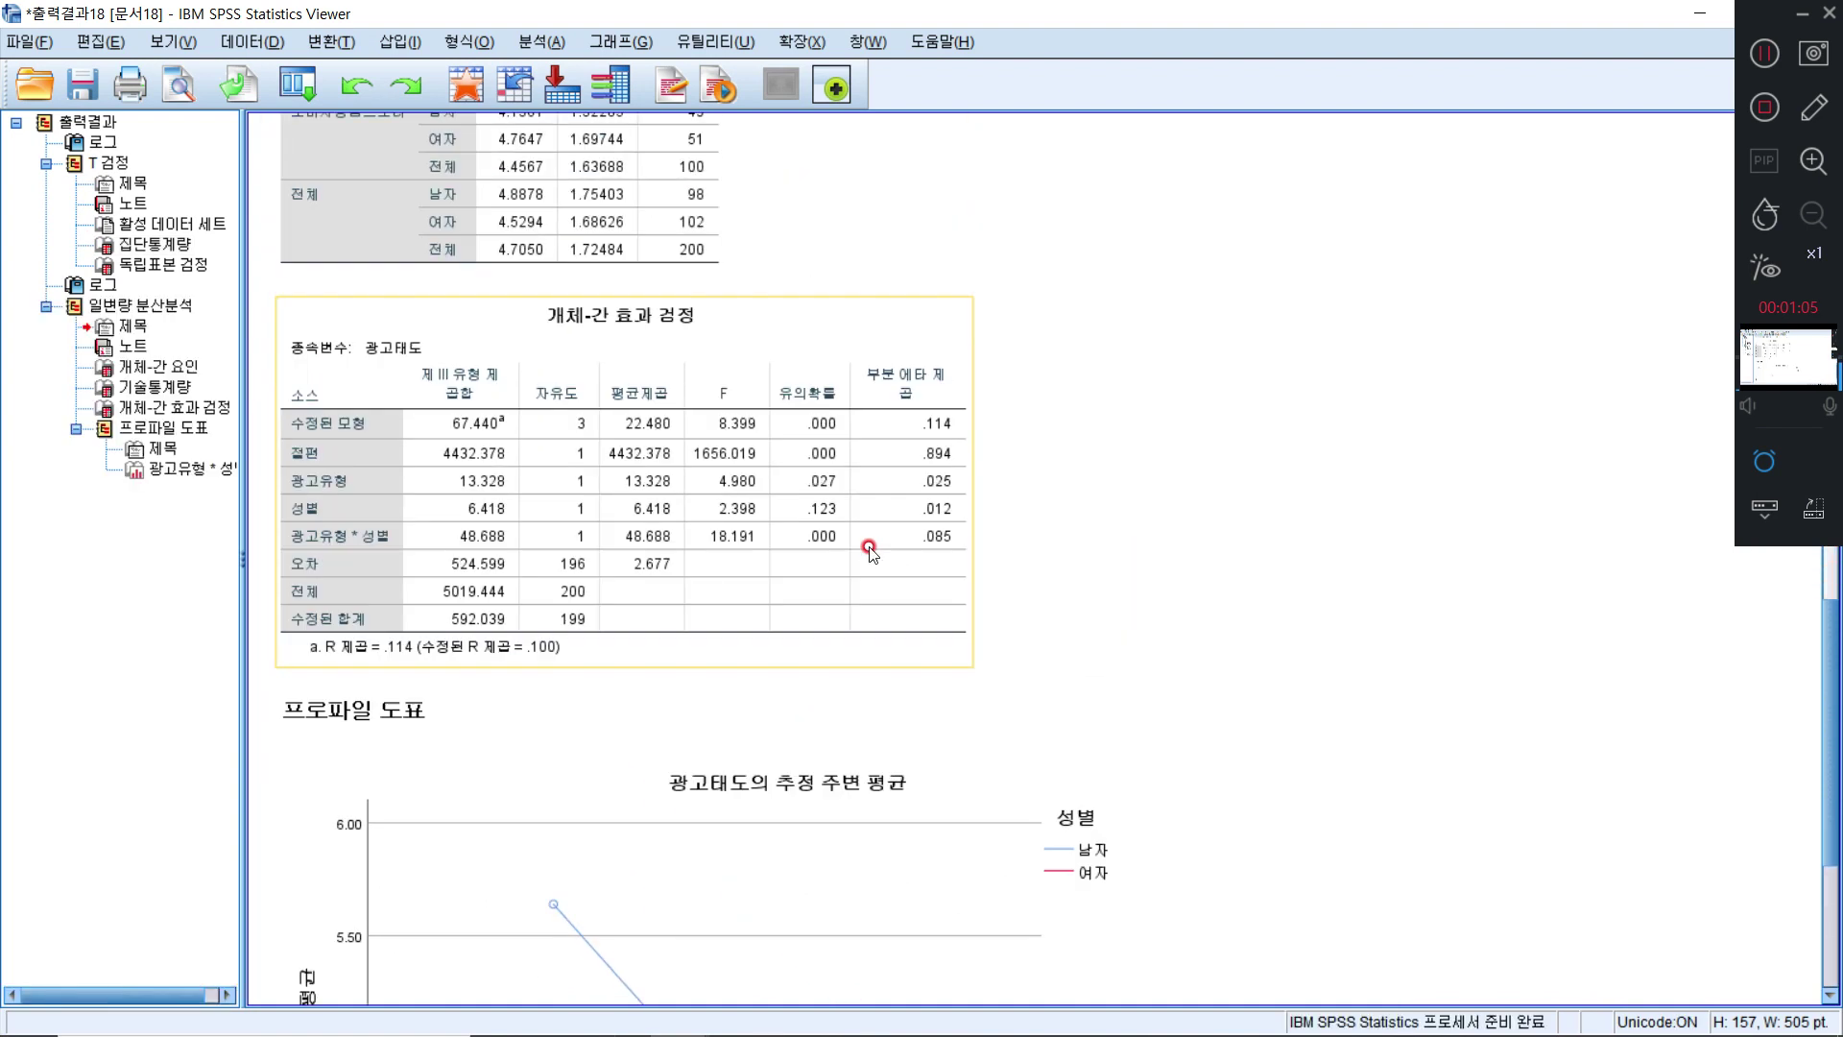
scroll(869, 549, "up", 2)
scroll(869, 549, "up", 5)
left_click(572, 499)
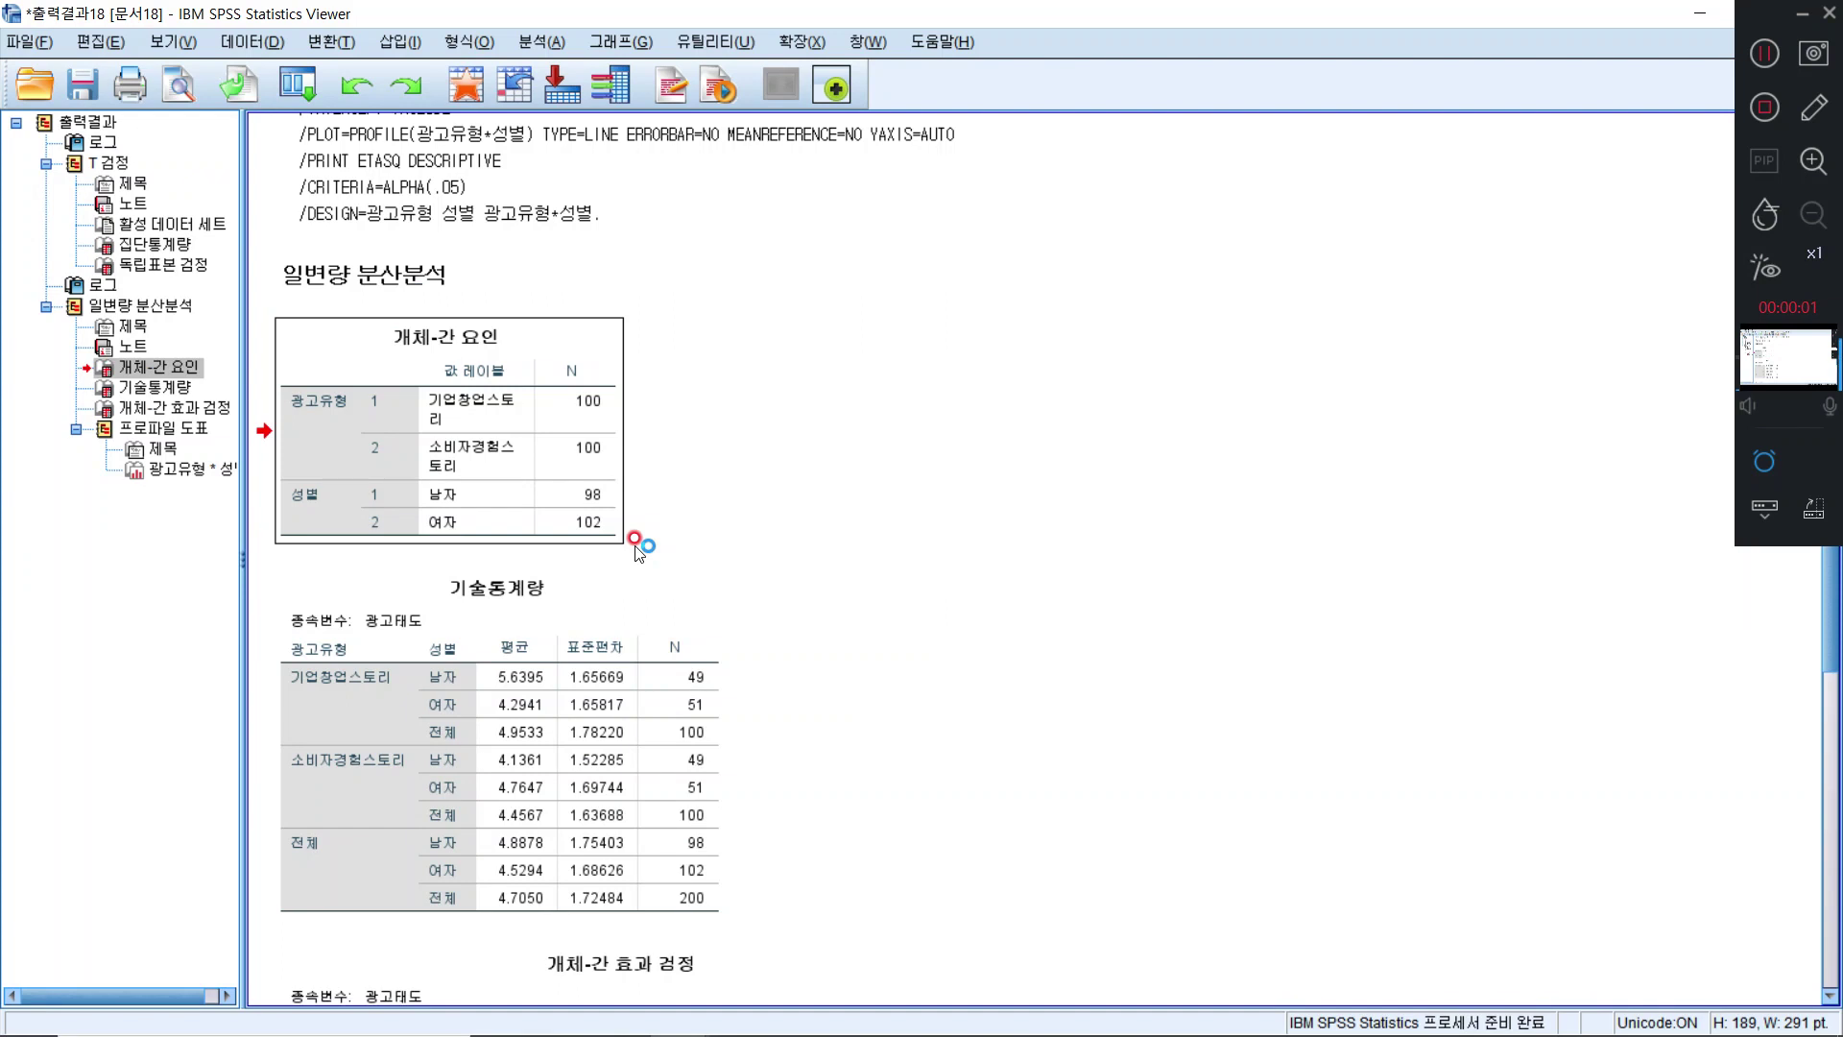
Rerun the univariate analysis with 구매의도 replacing 광고태도 as the dependent variable, keeping 광고유형 and 성별 as fixed factors
left_click(1692, 11)
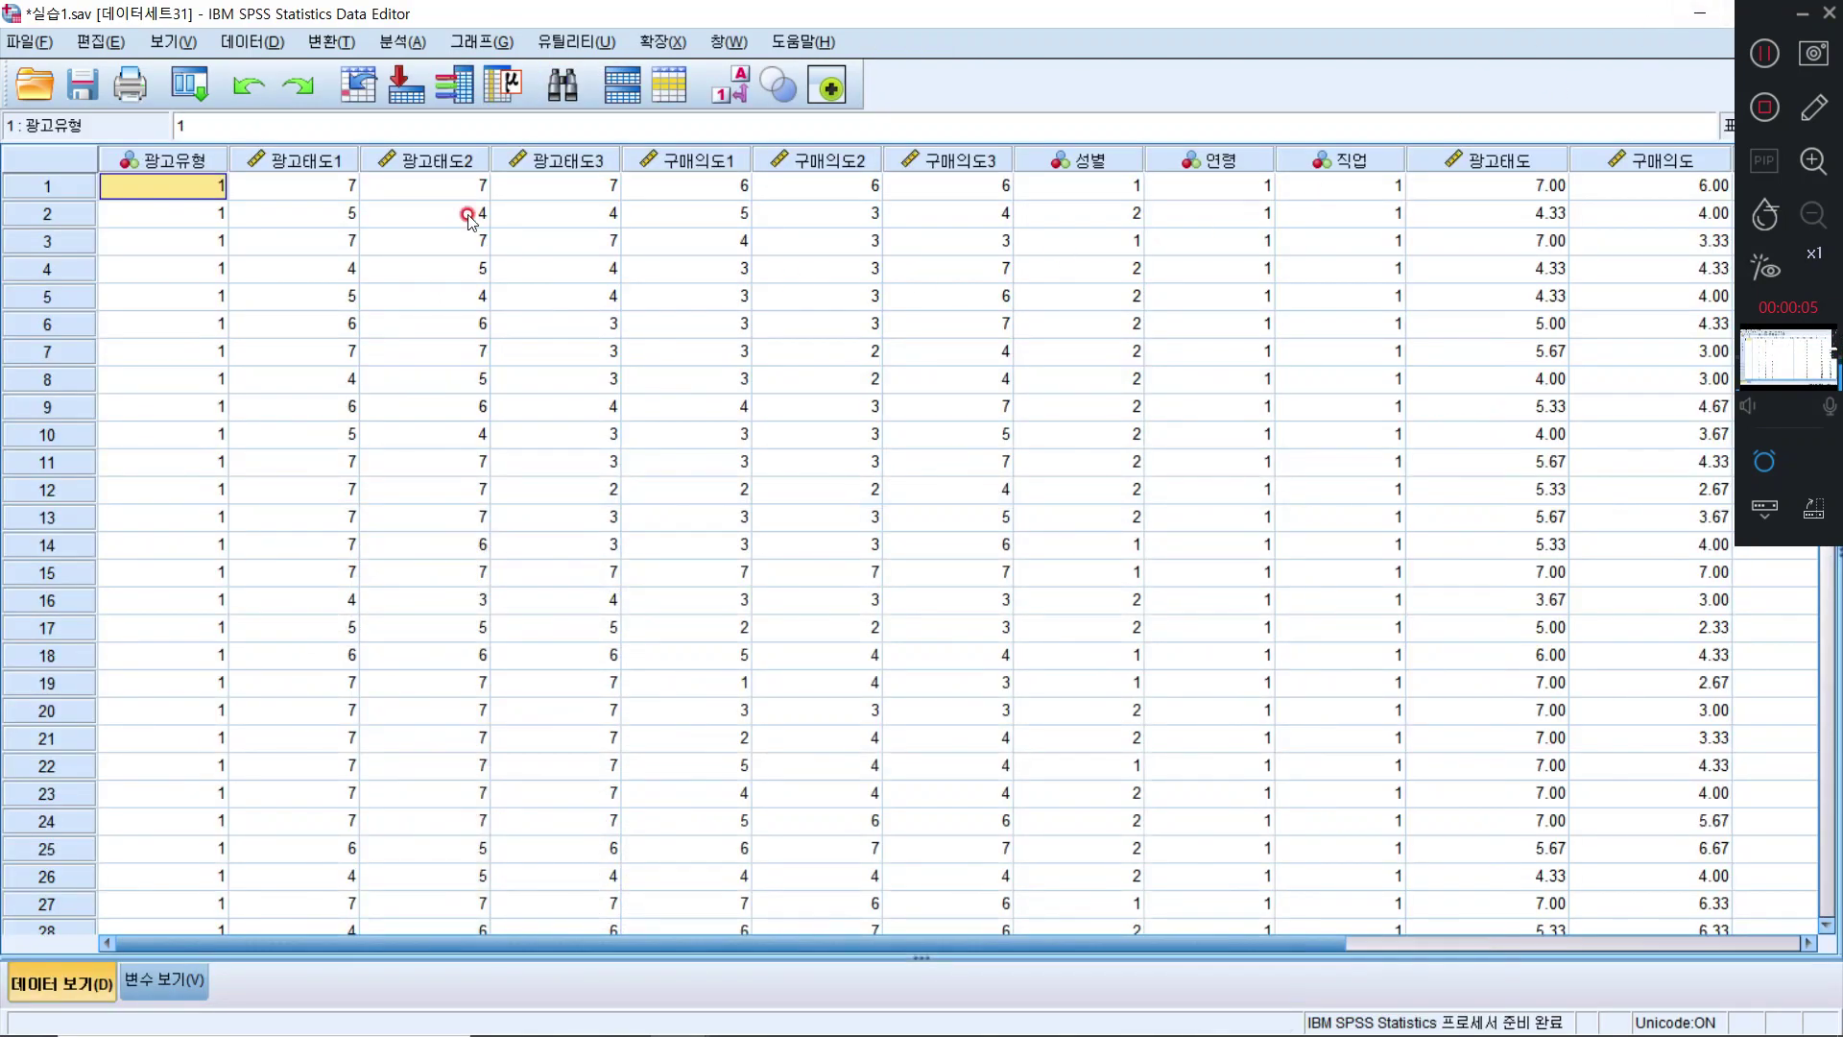
left_click(414, 42)
mouse_move(441, 231)
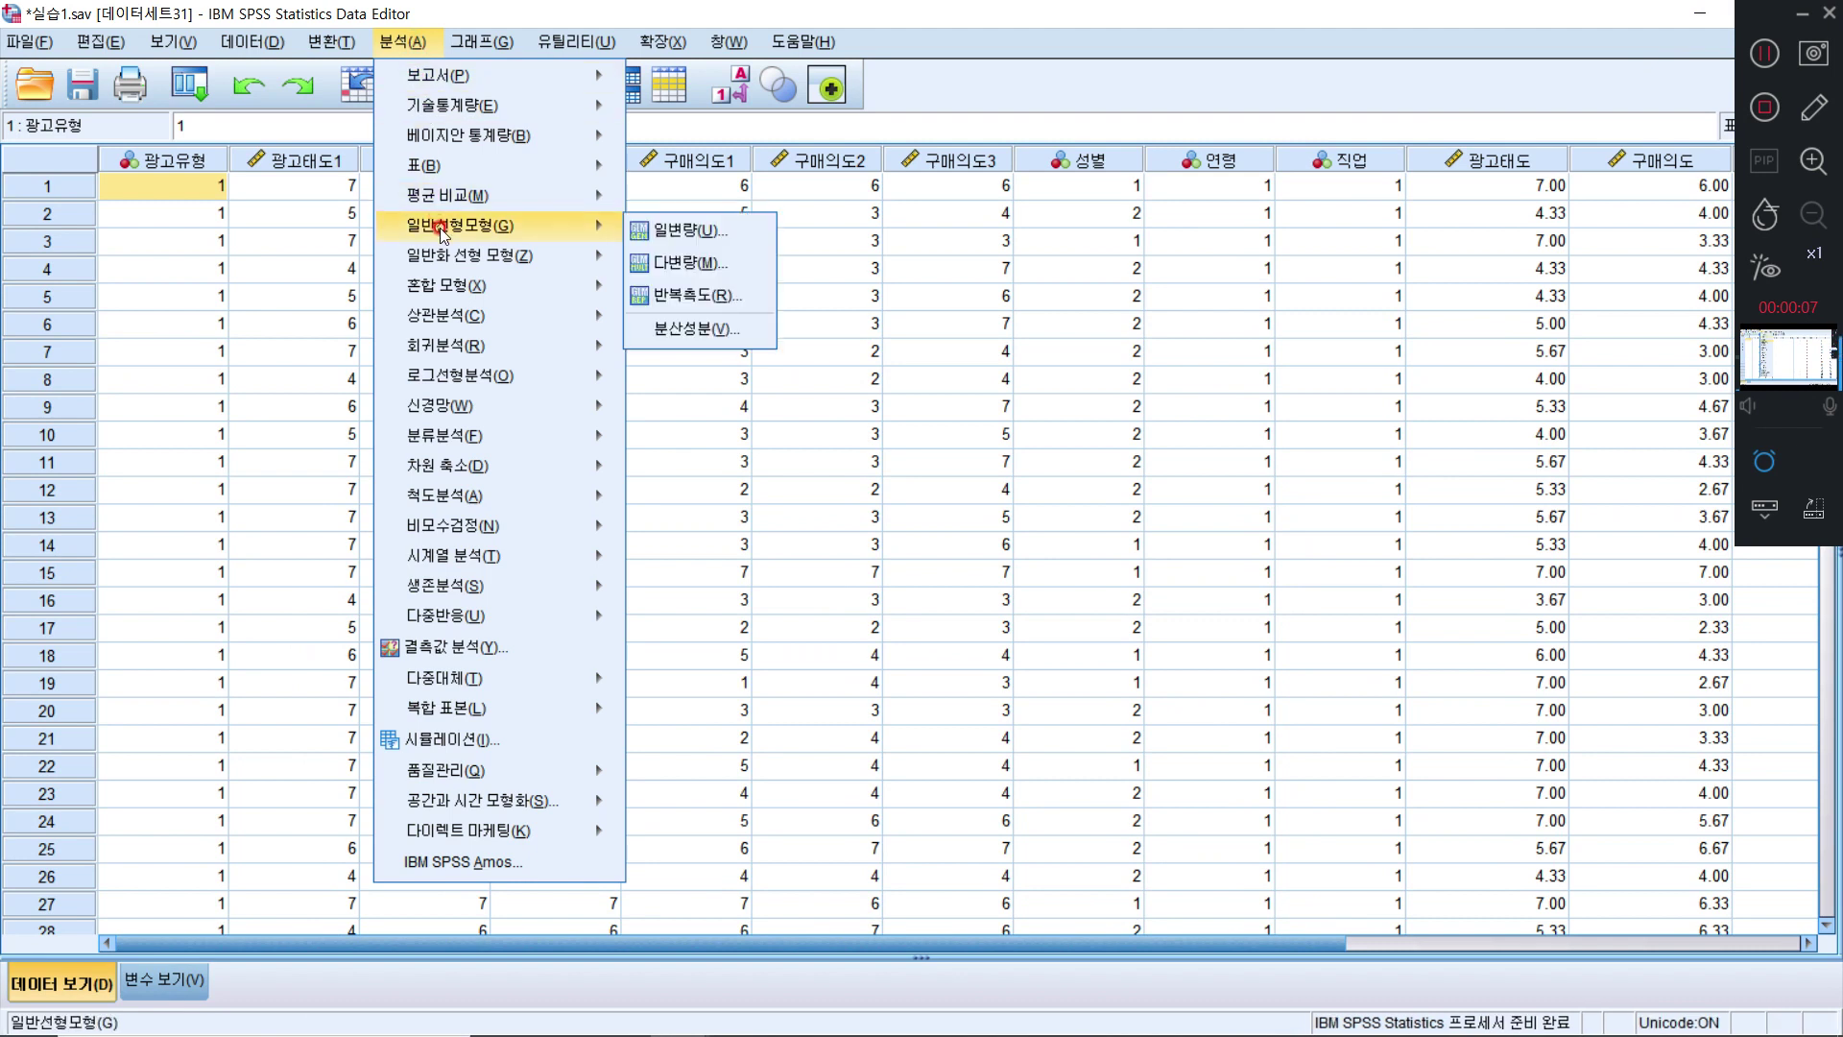
left_click(720, 235)
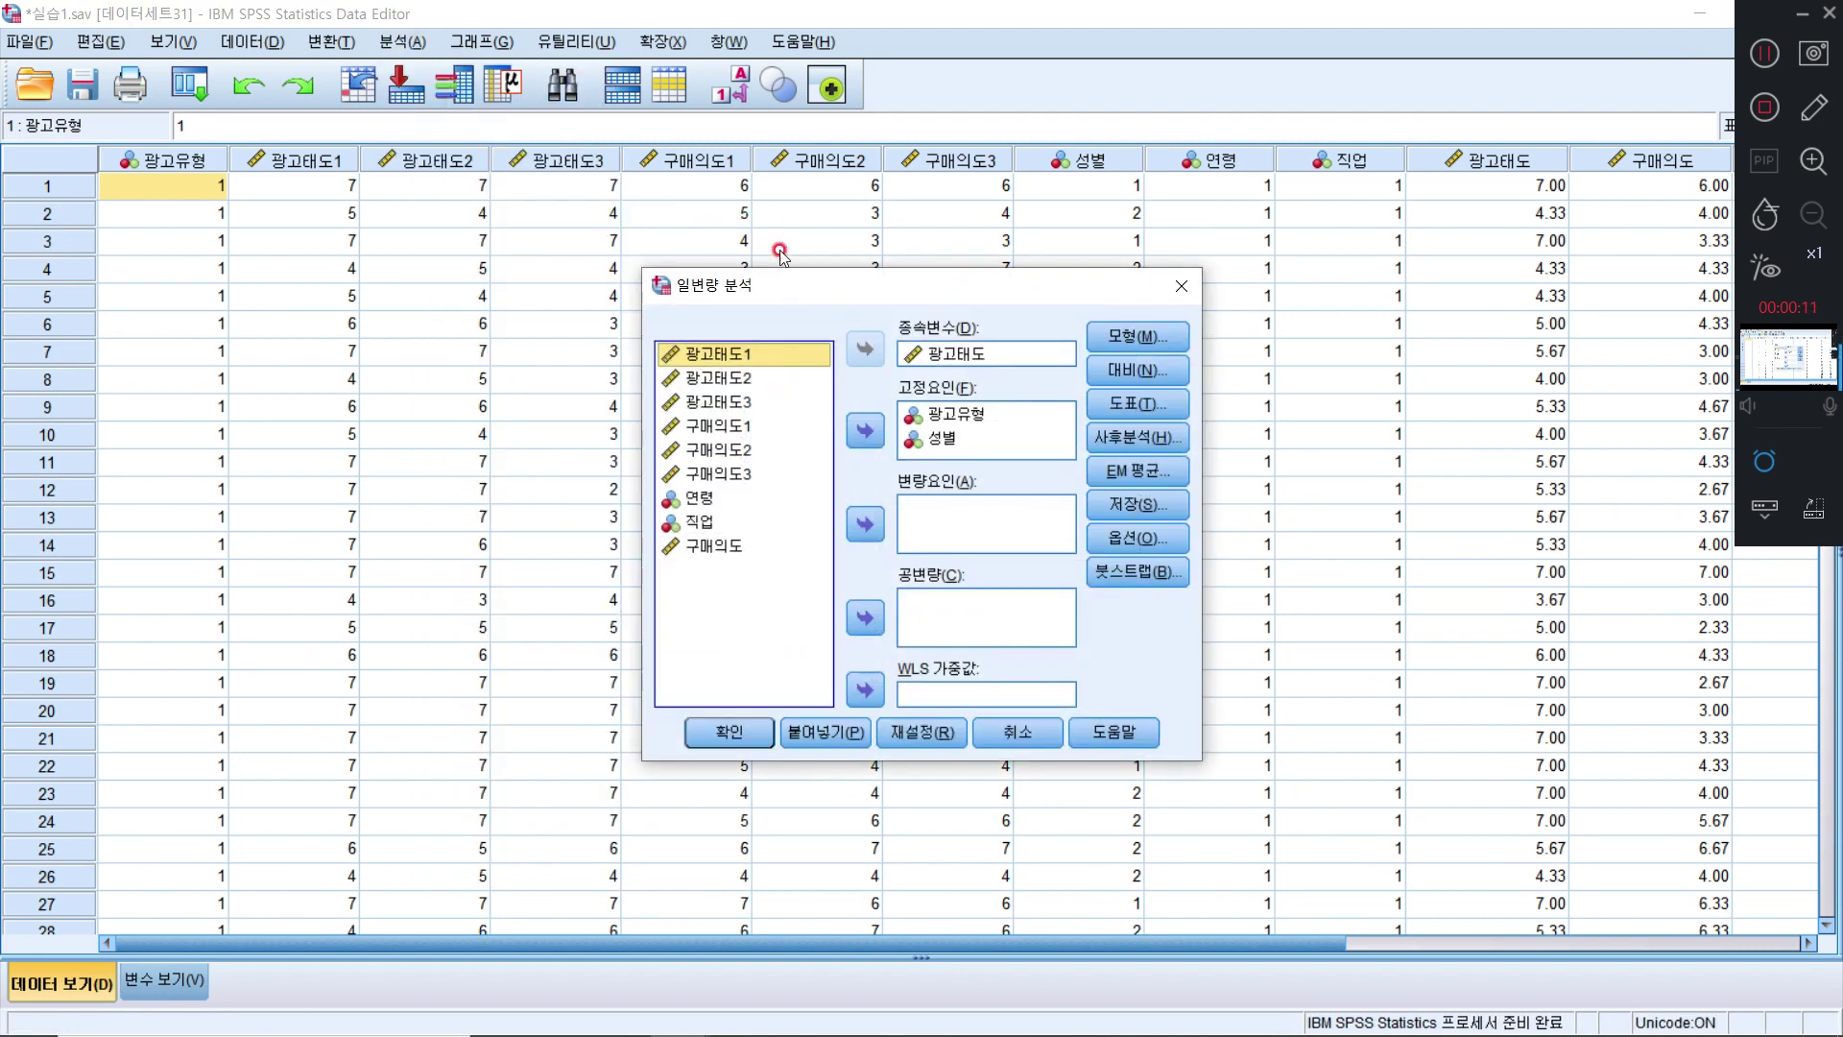
left_click(929, 355)
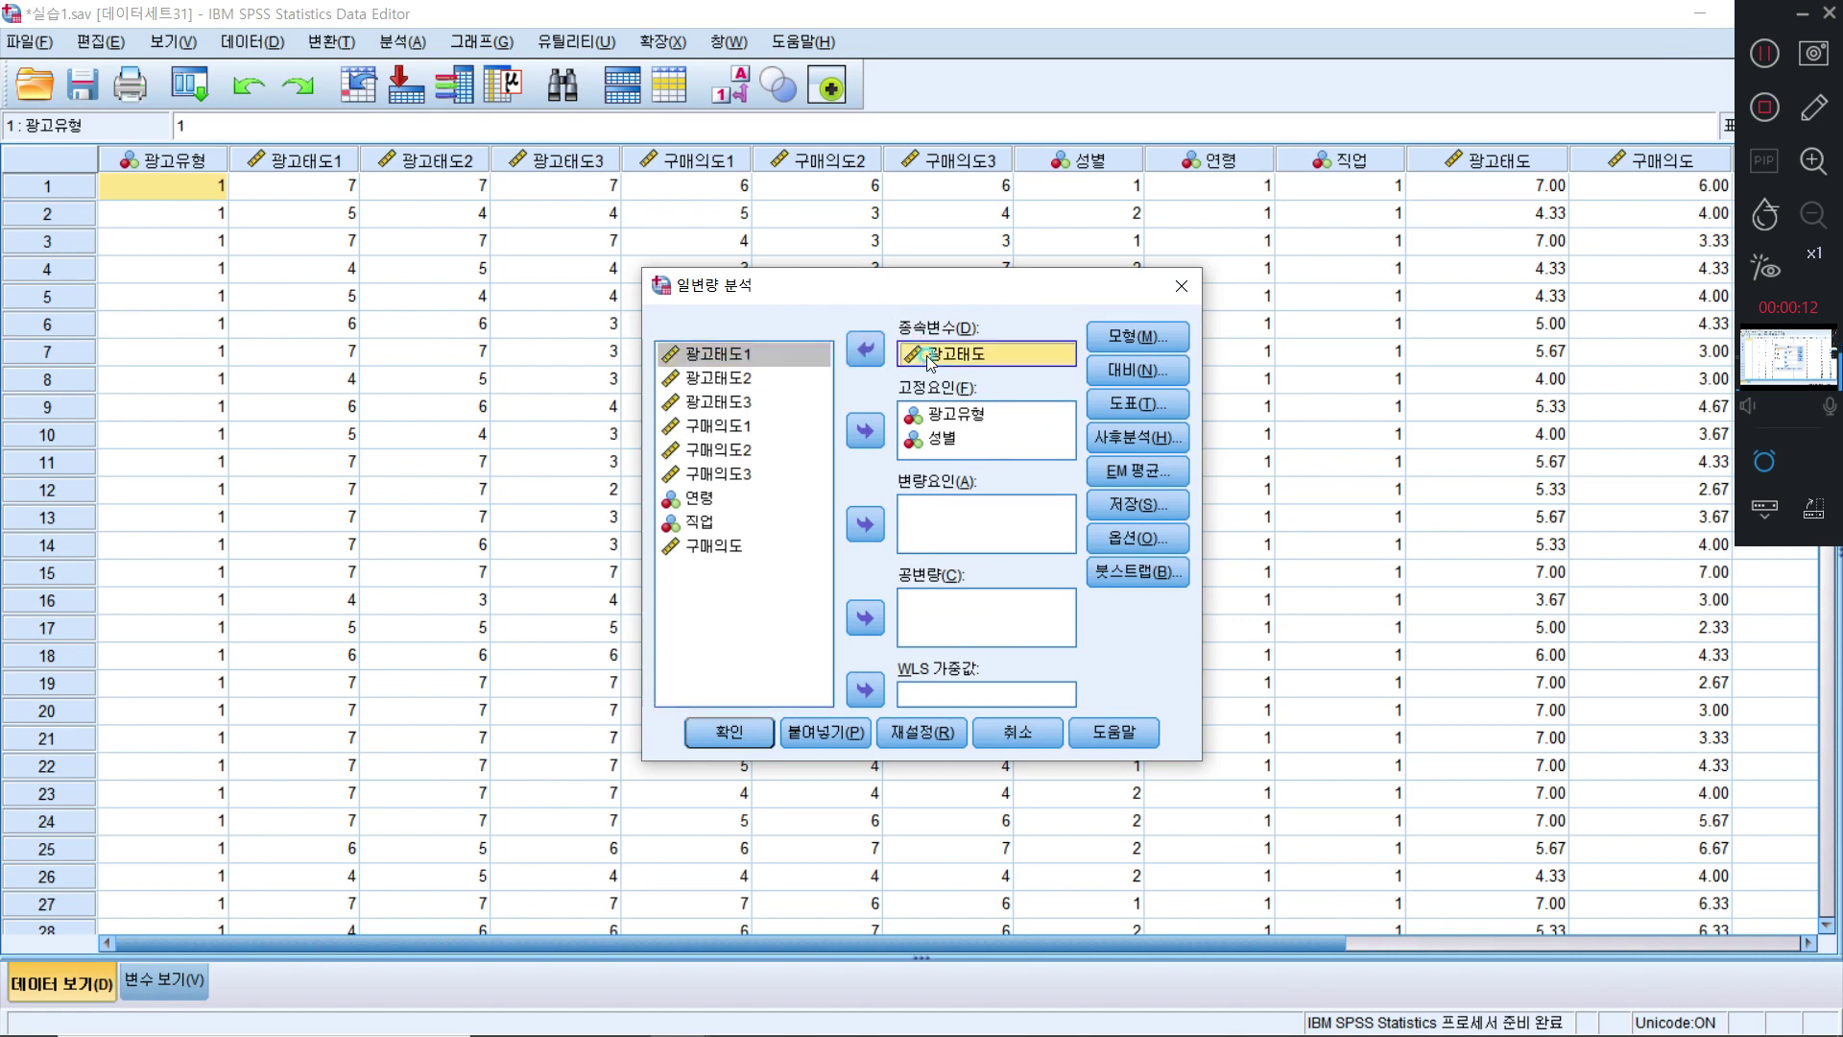
left_click(868, 351)
left_click(739, 569)
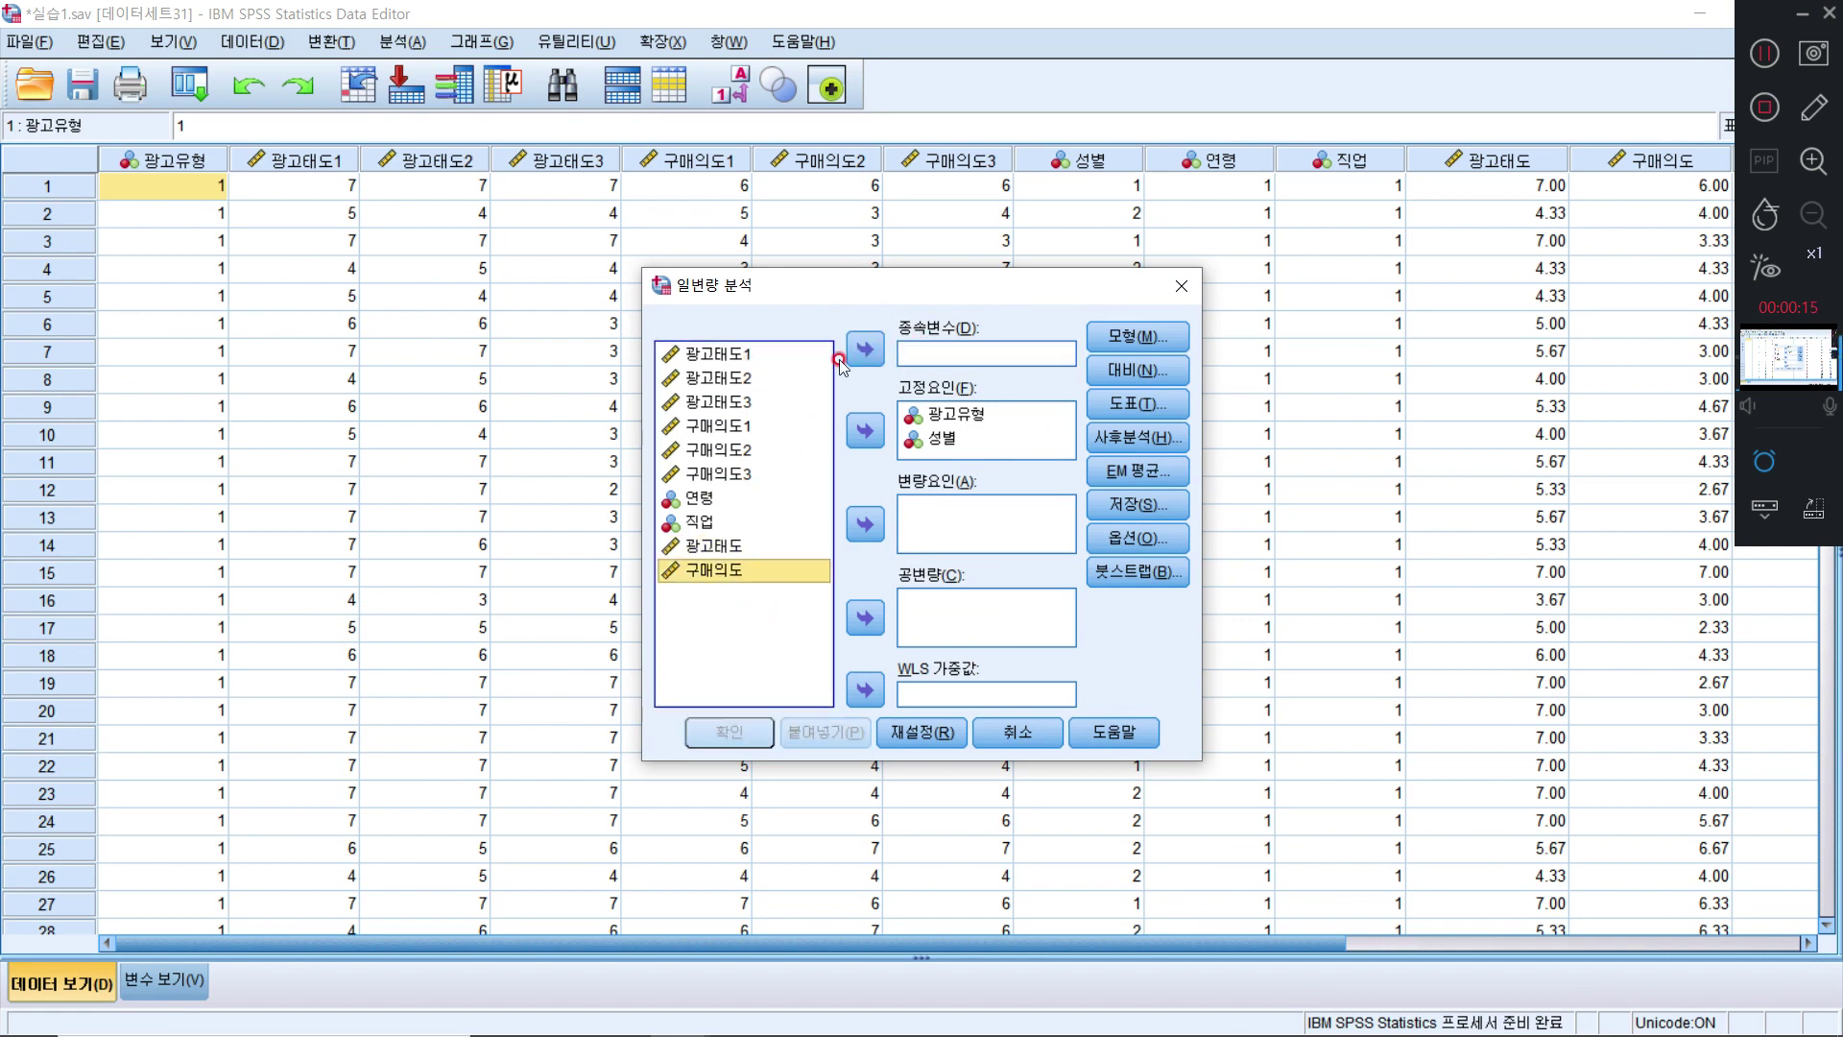
left_click(854, 355)
left_click(750, 733)
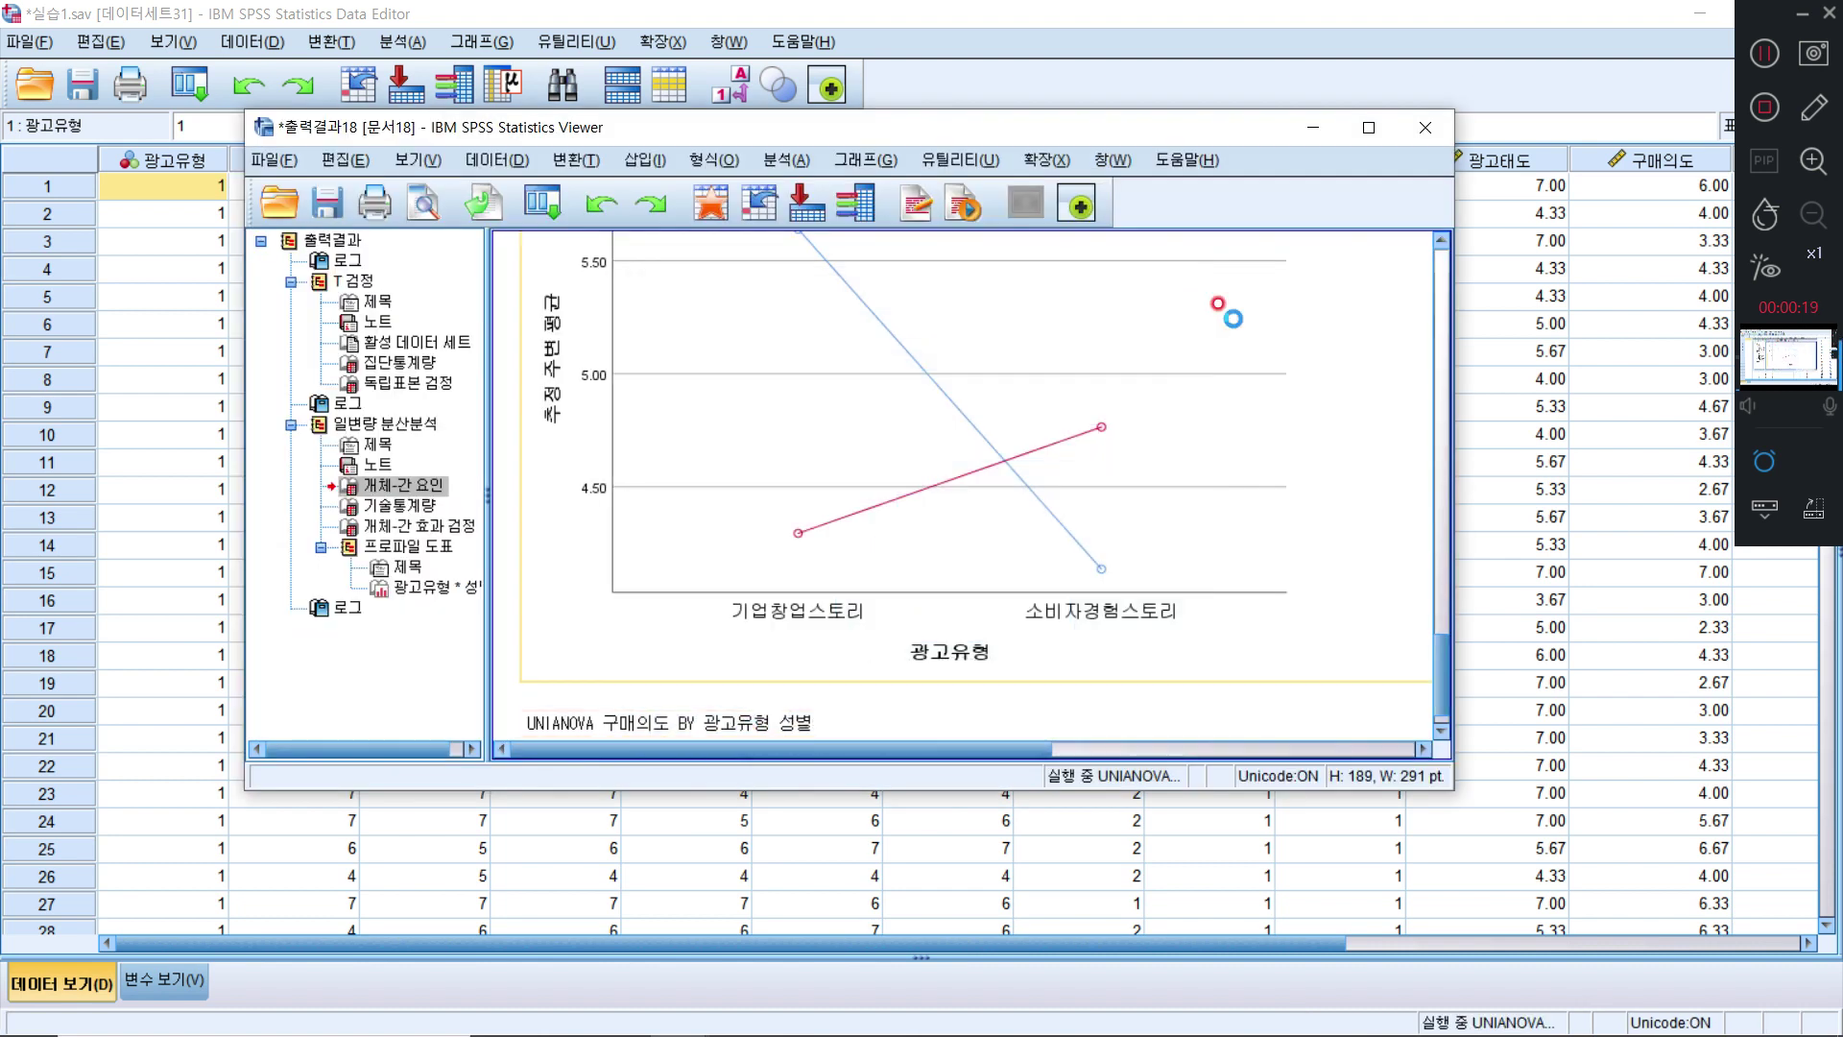
Enlarge the results window and review the 구매의도 descriptive statistics and between-subjects effects tables
left_click(1368, 129)
scroll(924, 472, "down", 10)
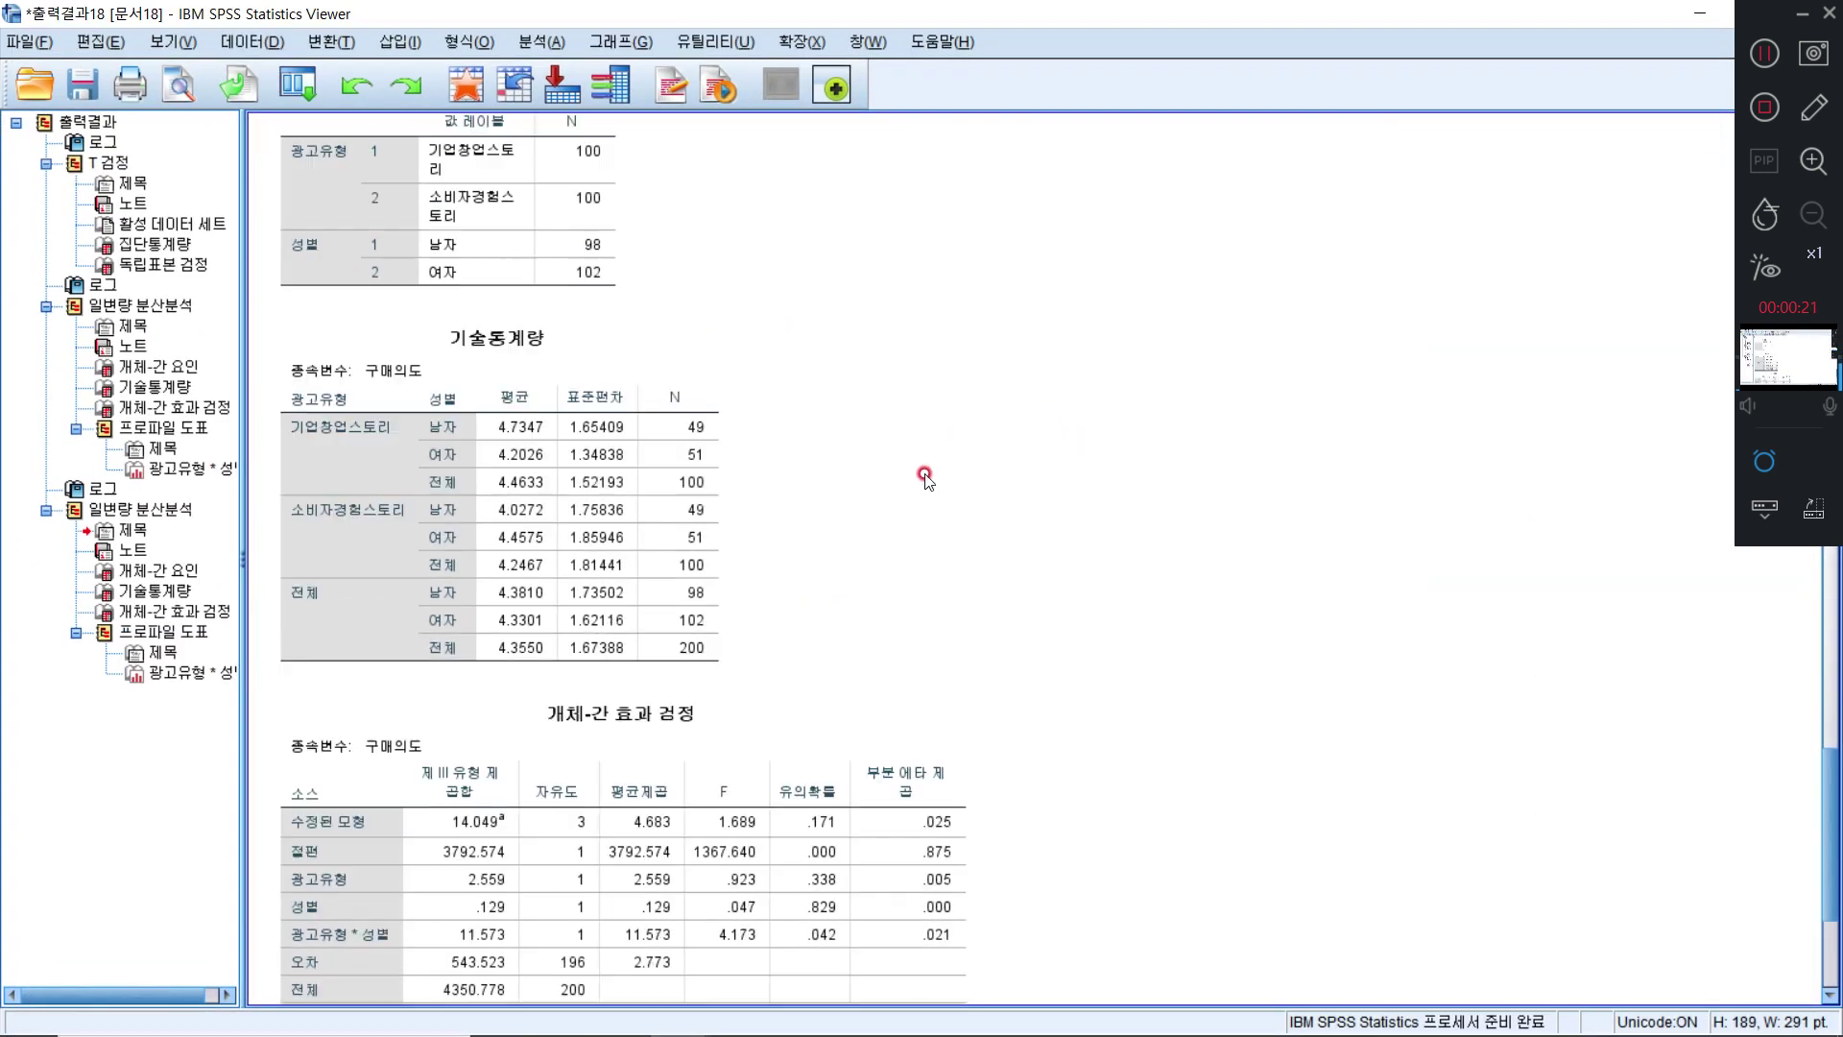
scroll(924, 472, "down", 2)
scroll(924, 473, "up", 9)
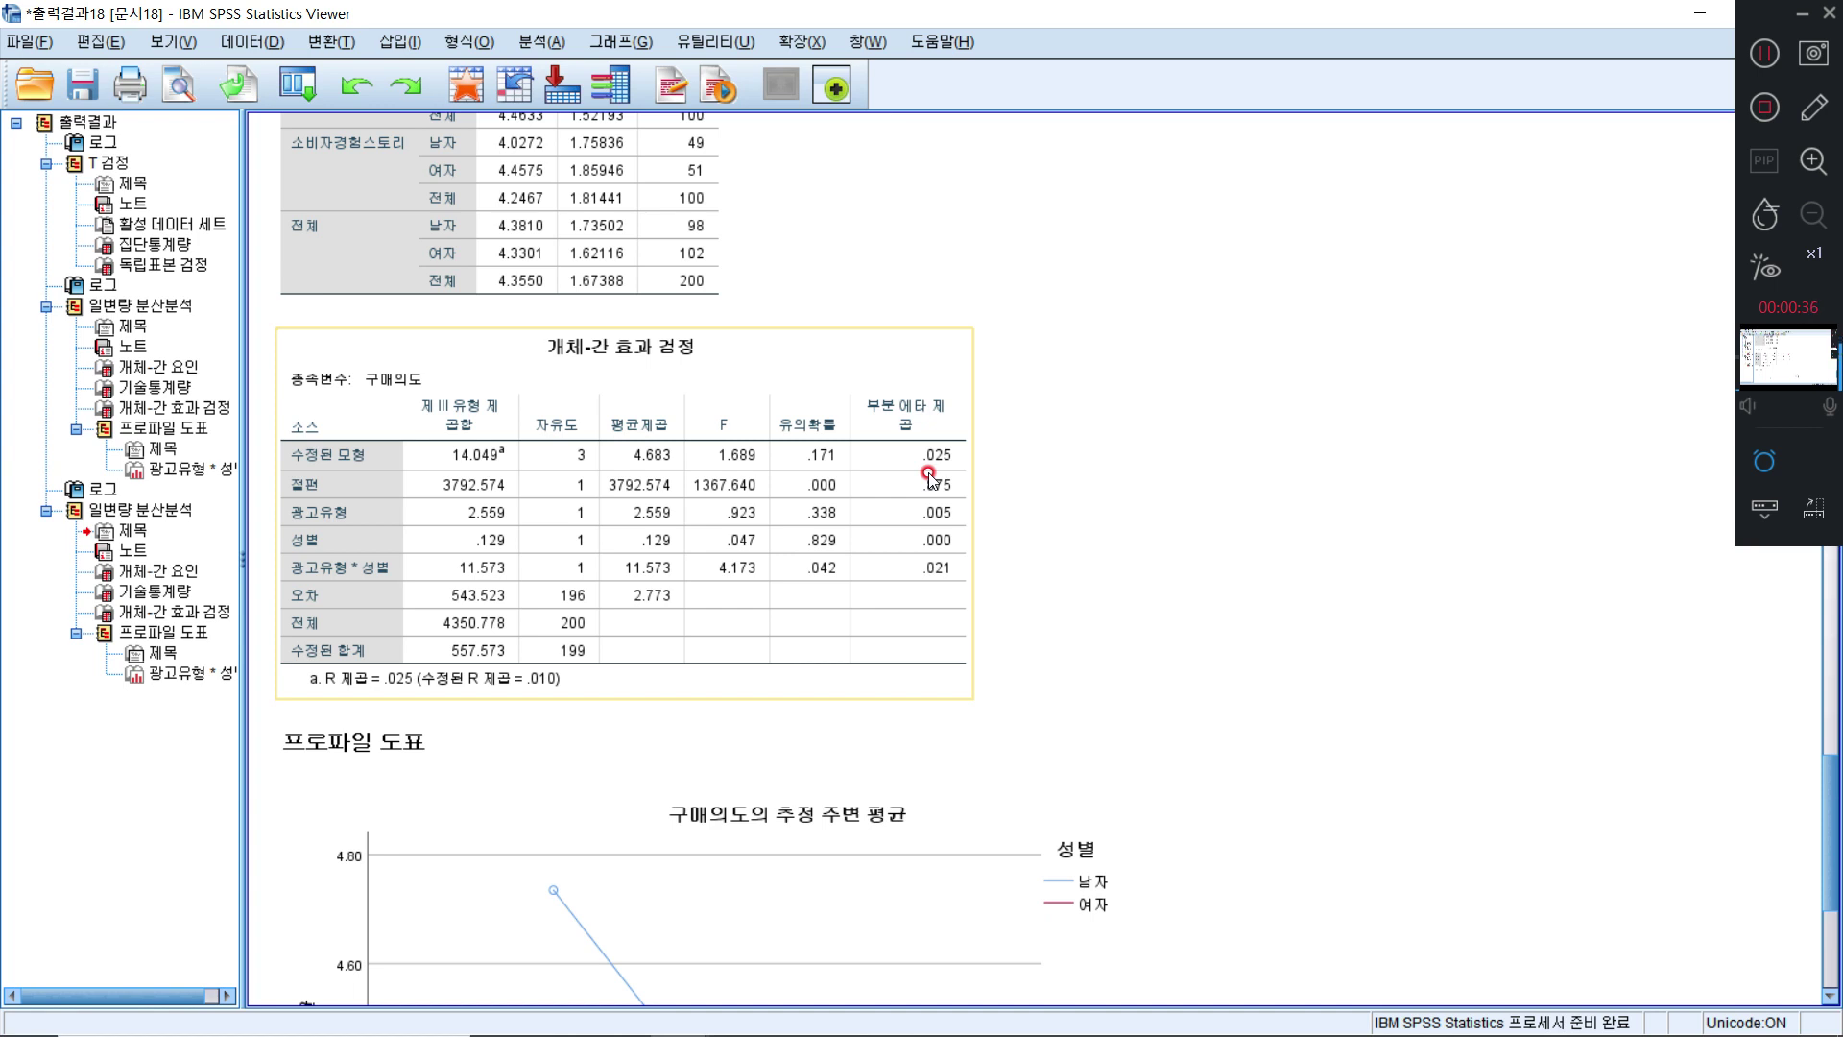
Circle the 광고태도 effects table title, the 광고유형 * 성별 label, the 유의확률 column and the interaction's significance value
key("F8")
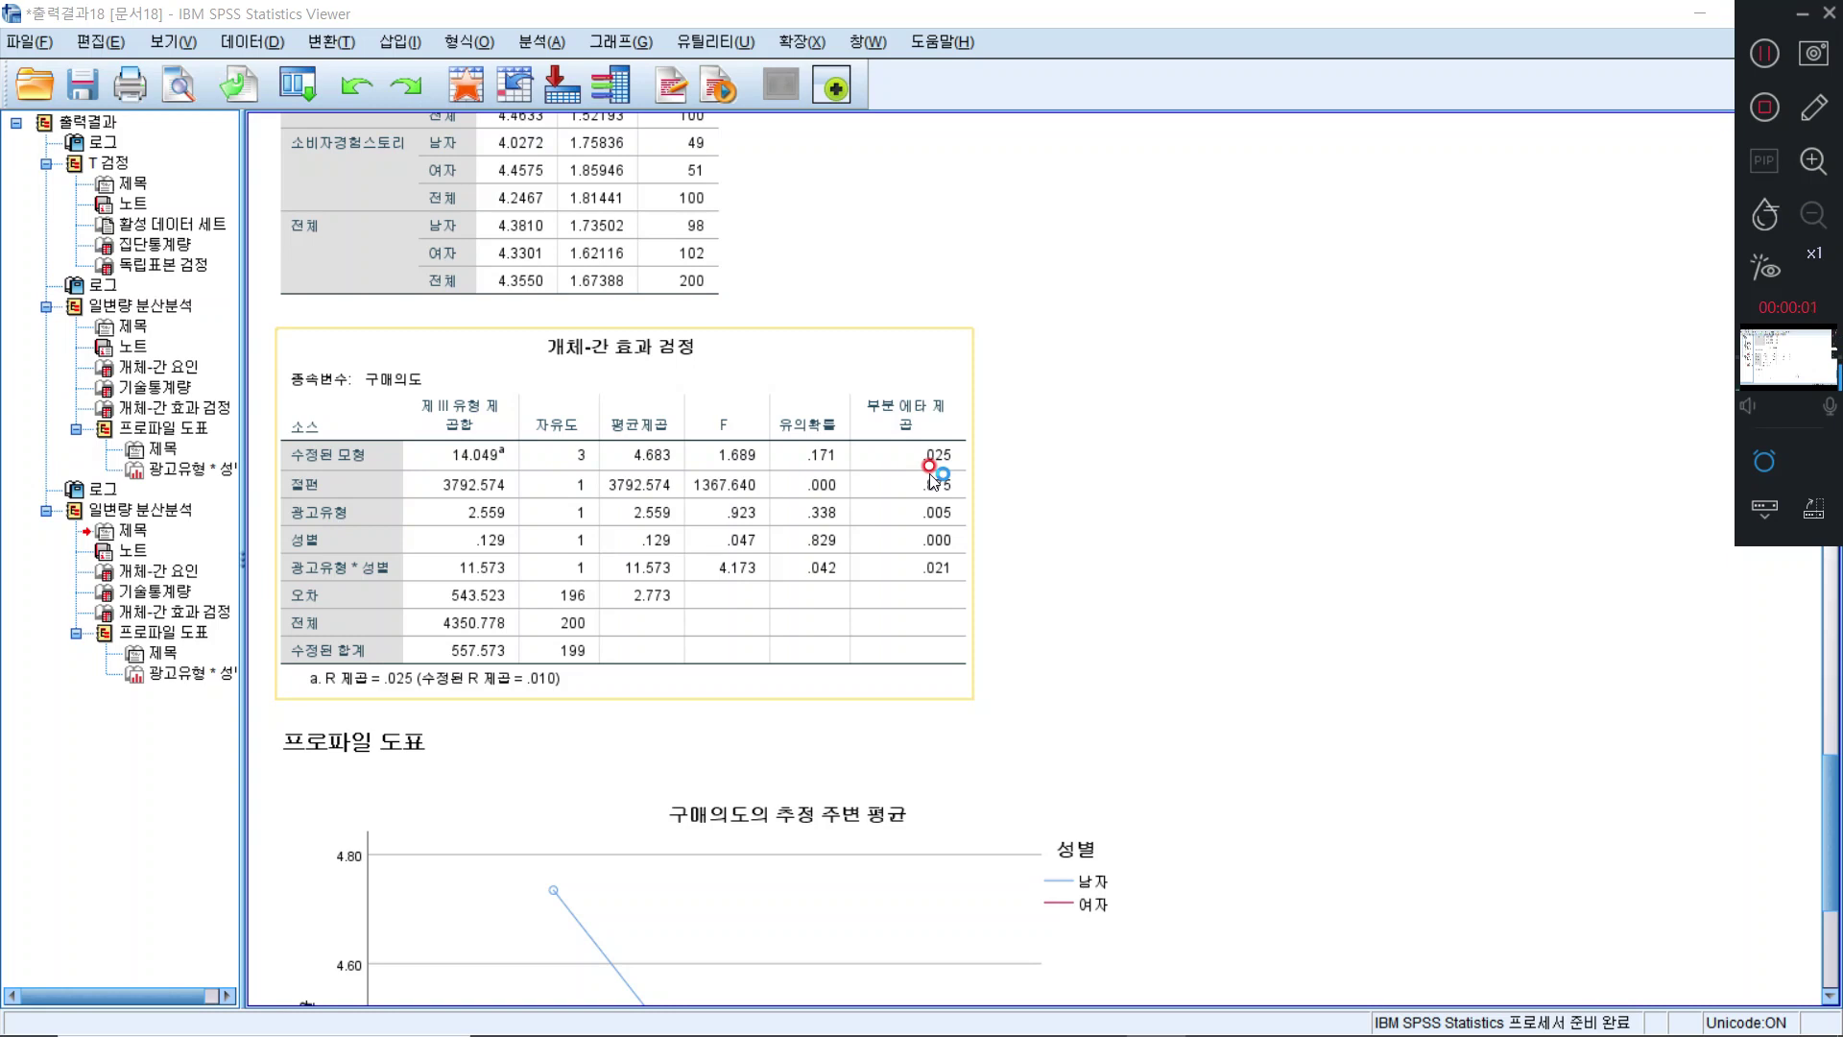
scroll(933, 480, "up", 20)
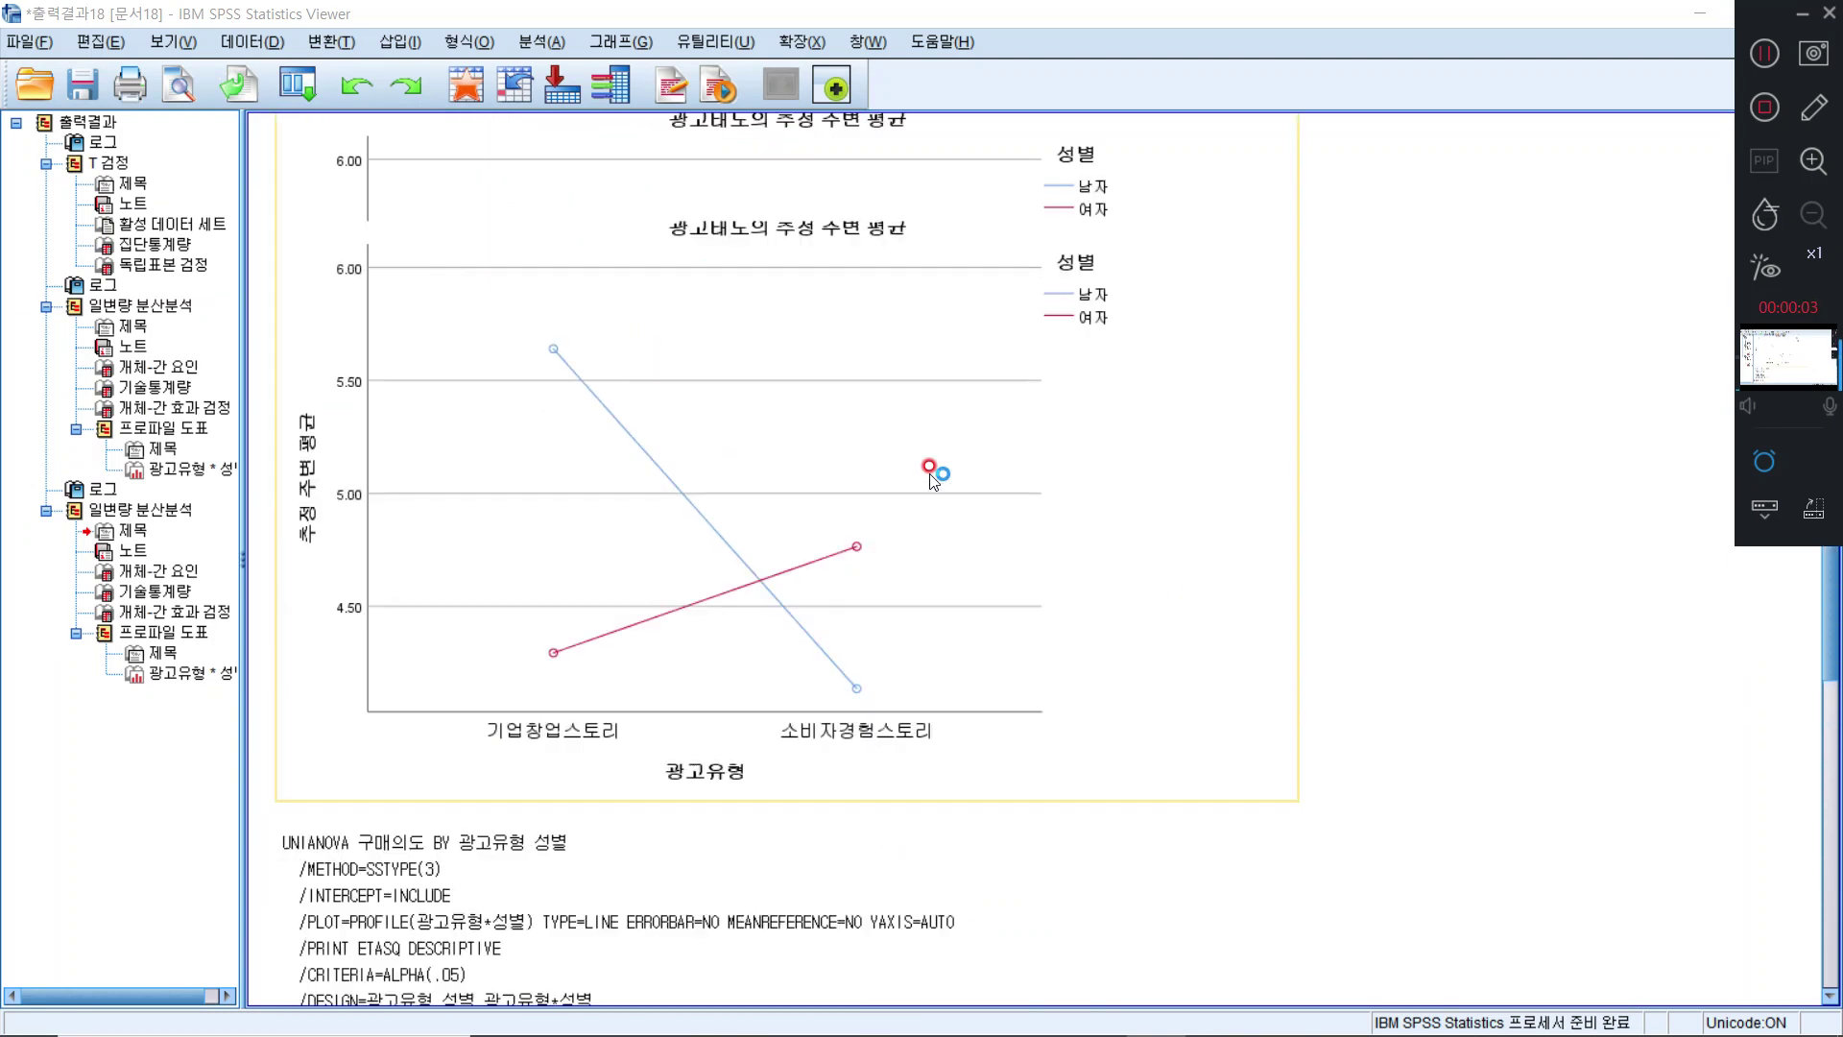
scroll(931, 474, "up", 3)
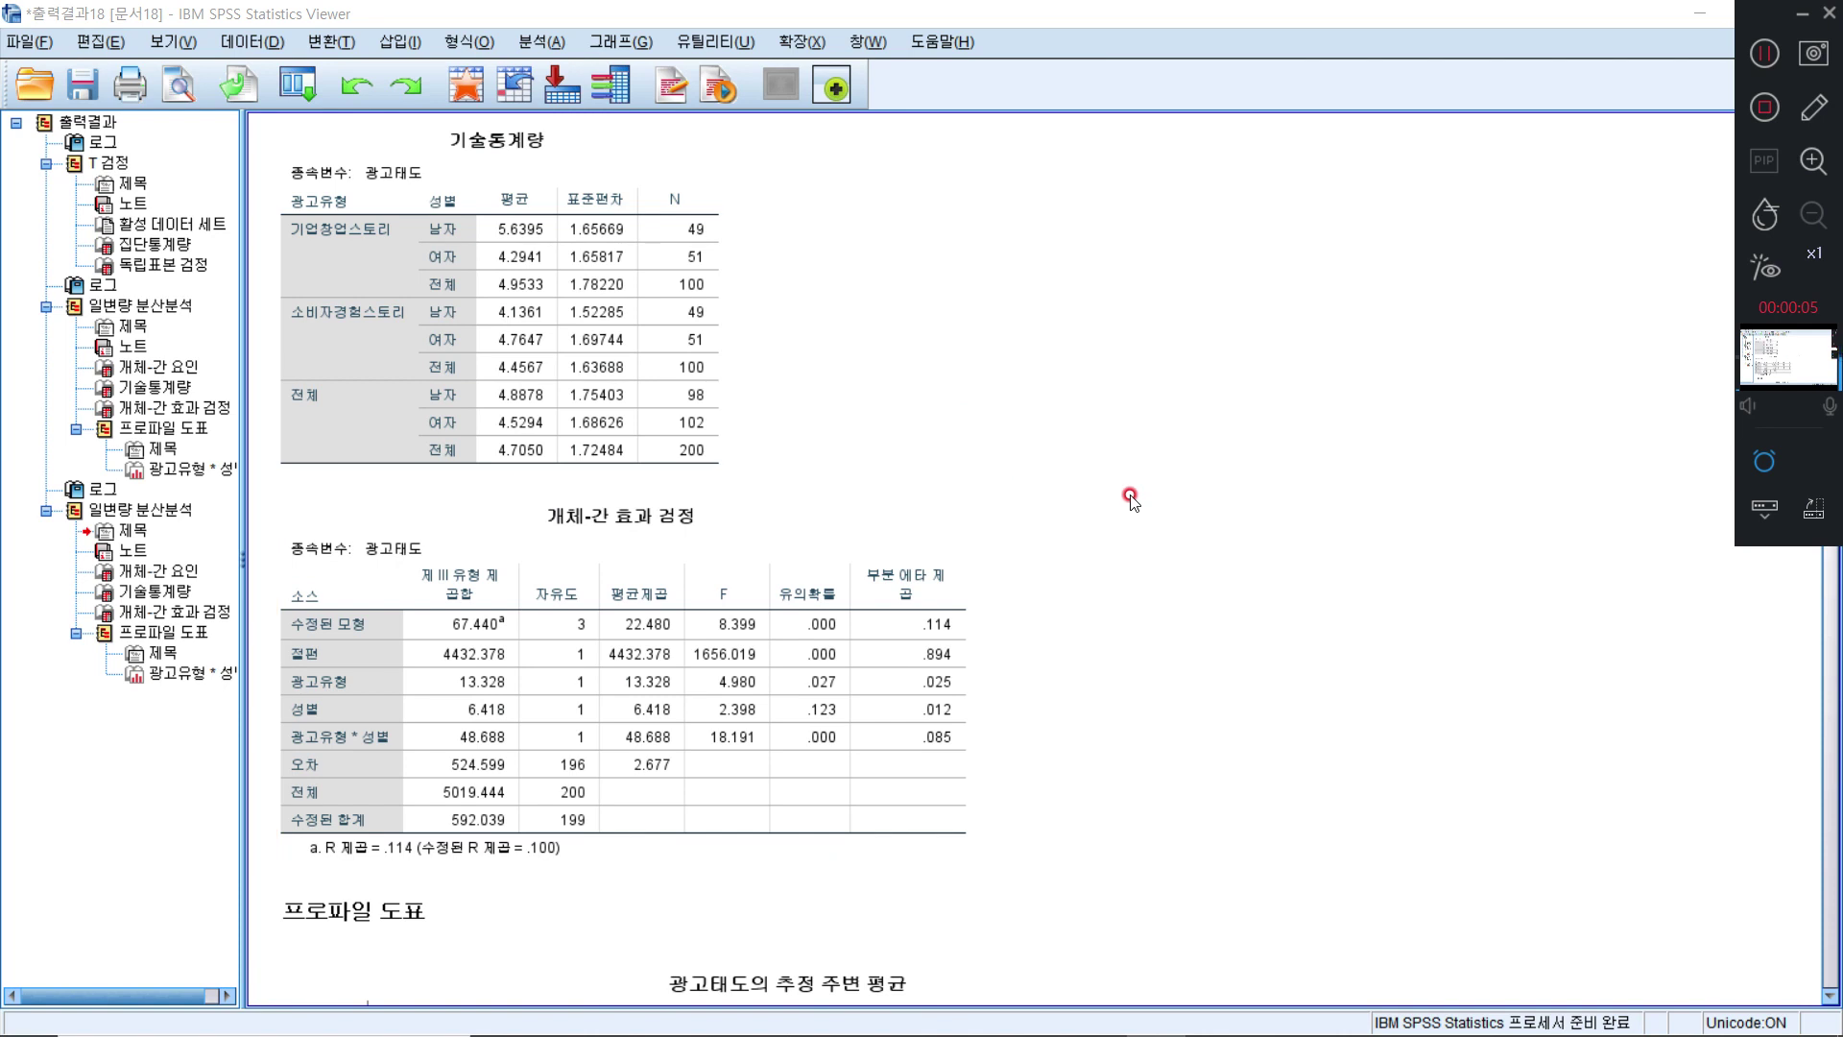
key("F7")
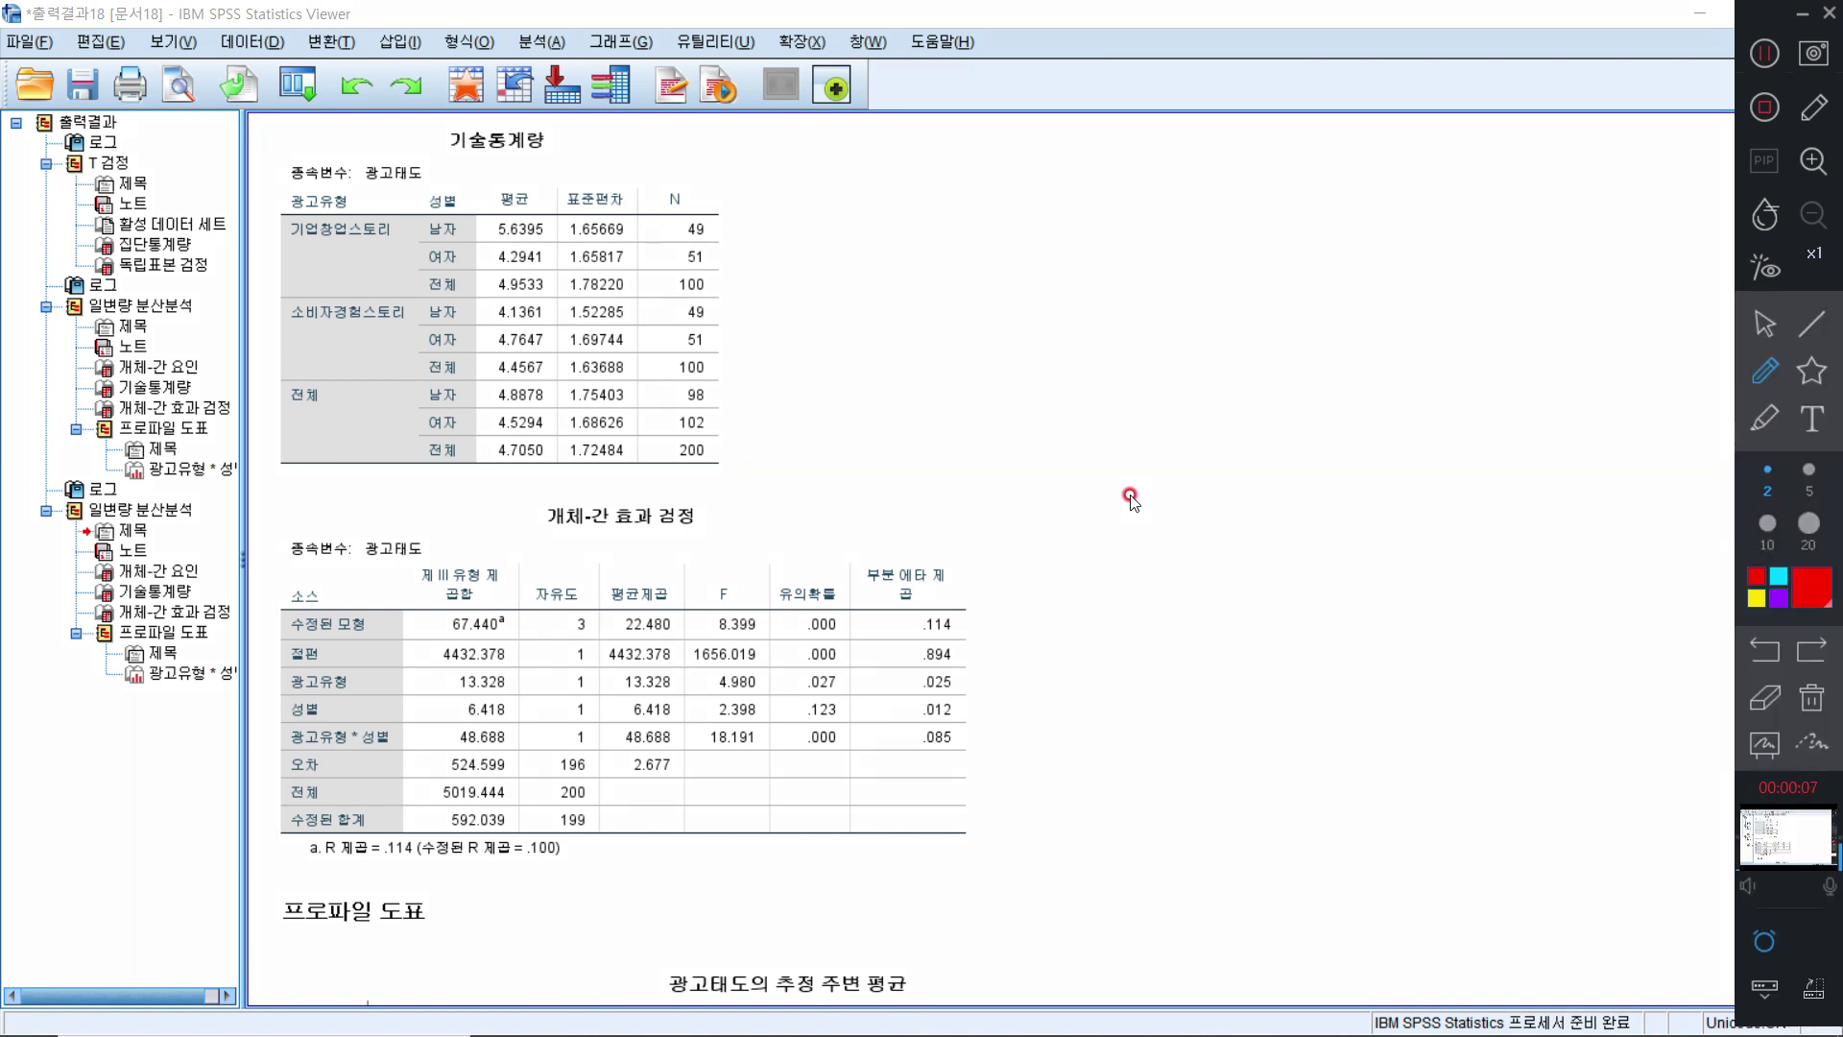
mouse_move(745, 541)
left_mouse_down()
mouse_move(534, 549)
mouse_move(719, 480)
mouse_move(742, 542)
left_mouse_up()
mouse_move(394, 759)
left_mouse_down()
mouse_move(303, 757)
mouse_move(327, 720)
mouse_move(398, 734)
mouse_move(391, 756)
left_mouse_up()
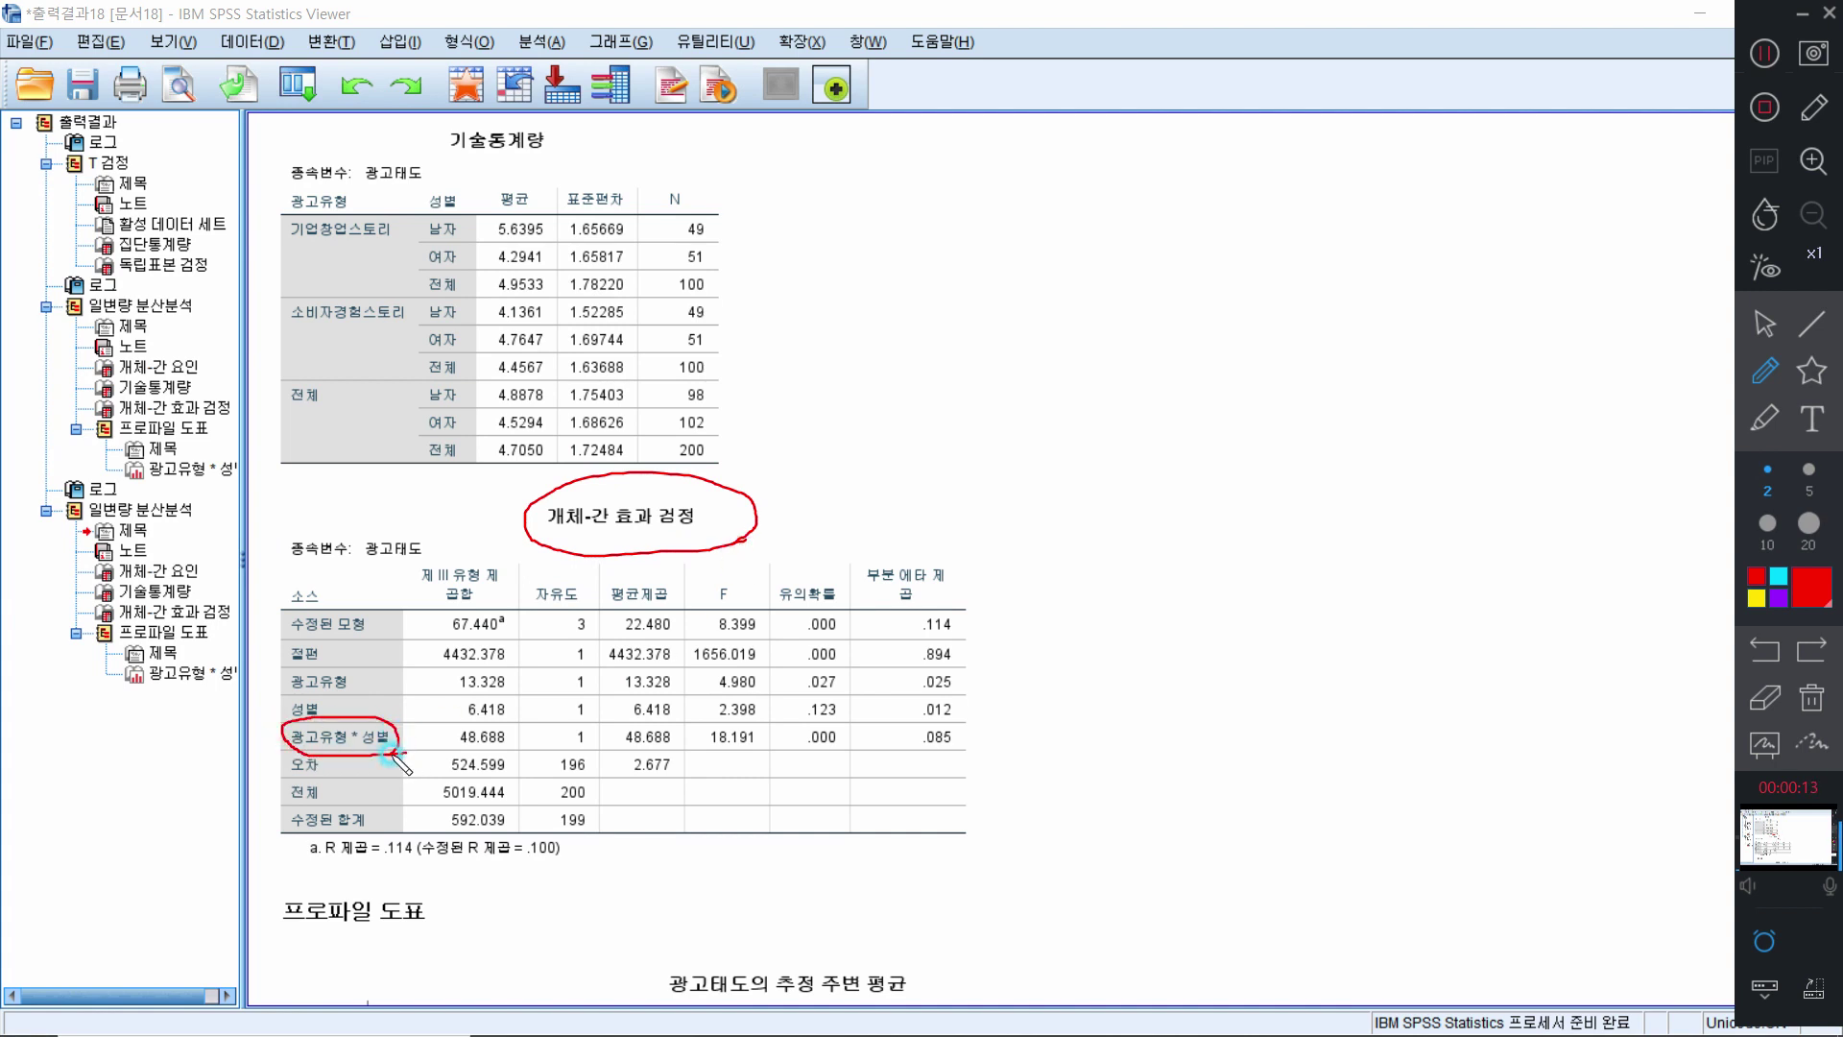
mouse_move(846, 740)
left_mouse_down()
mouse_move(765, 698)
mouse_move(824, 526)
mouse_move(875, 699)
mouse_move(847, 747)
mouse_move(793, 732)
mouse_move(840, 754)
left_mouse_up()
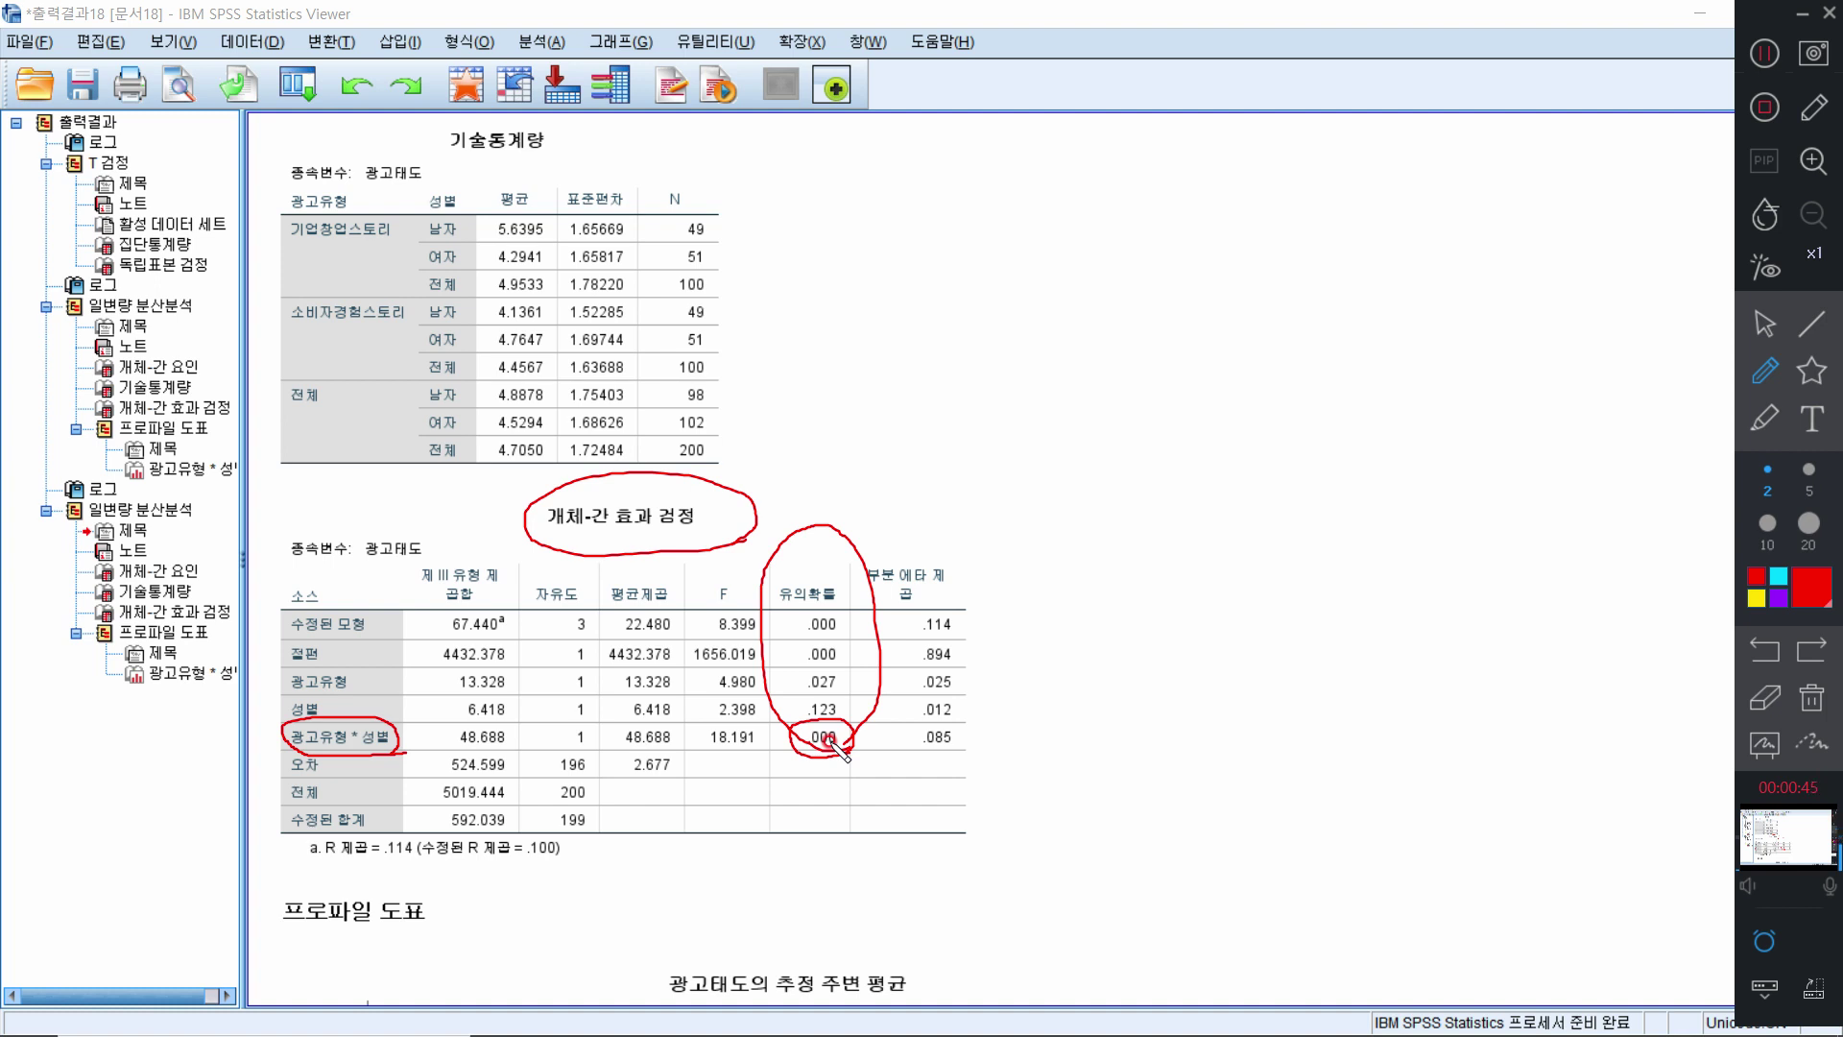
Circle the 광고태도 descriptive statistics, both 광고유형 groups and their 남자 and 여자 means, and clear the pen marks
mouse_move(820, 430)
left_mouse_down()
mouse_move(451, 456)
mouse_move(305, 197)
mouse_move(837, 317)
mouse_move(433, 384)
left_mouse_up()
mouse_move(369, 279)
left_mouse_down()
mouse_move(274, 211)
mouse_move(440, 230)
mouse_move(363, 285)
left_mouse_up()
mouse_move(480, 245)
left_mouse_down()
mouse_move(552, 206)
mouse_move(559, 274)
mouse_move(485, 251)
mouse_move(571, 251)
mouse_move(547, 272)
left_mouse_up()
mouse_move(416, 340)
left_mouse_down()
mouse_move(344, 357)
mouse_move(296, 288)
mouse_move(407, 288)
mouse_move(382, 341)
left_mouse_up()
mouse_move(538, 349)
left_mouse_down()
mouse_move(494, 351)
mouse_move(555, 340)
mouse_move(526, 297)
mouse_move(556, 315)
mouse_move(534, 323)
left_mouse_up()
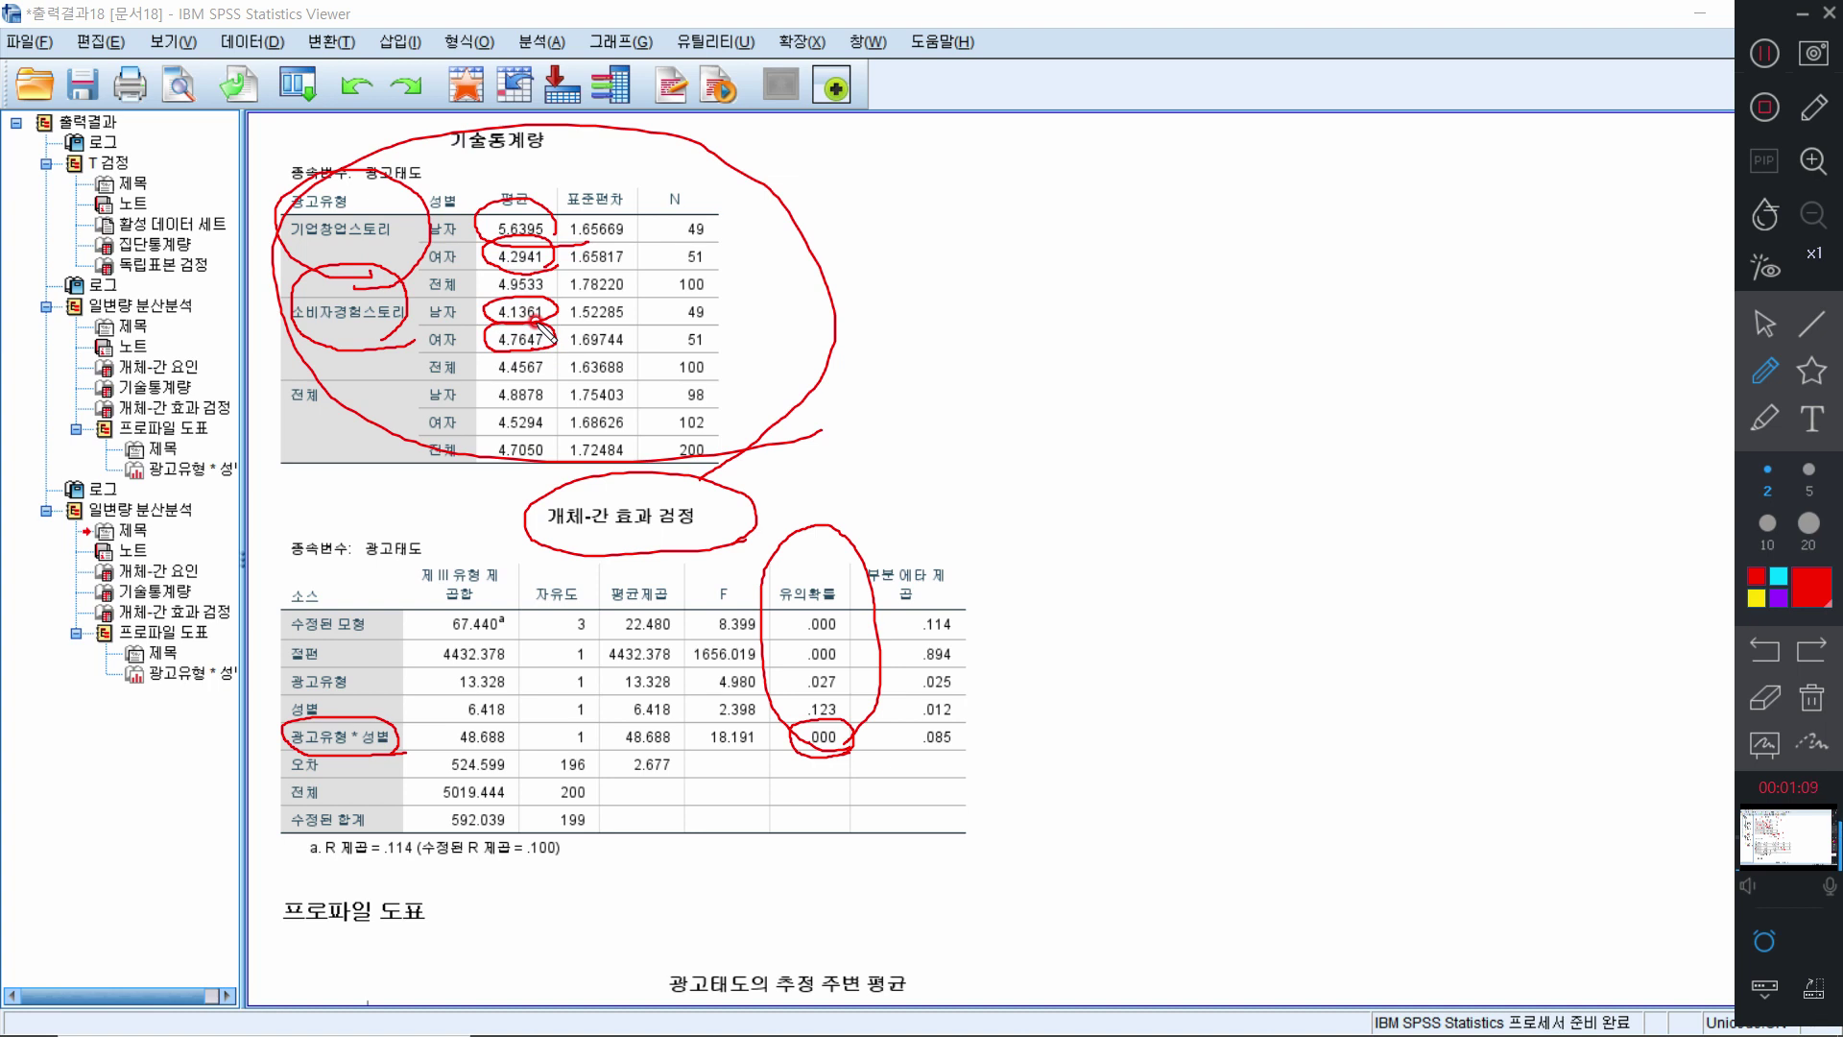
key("Escape")
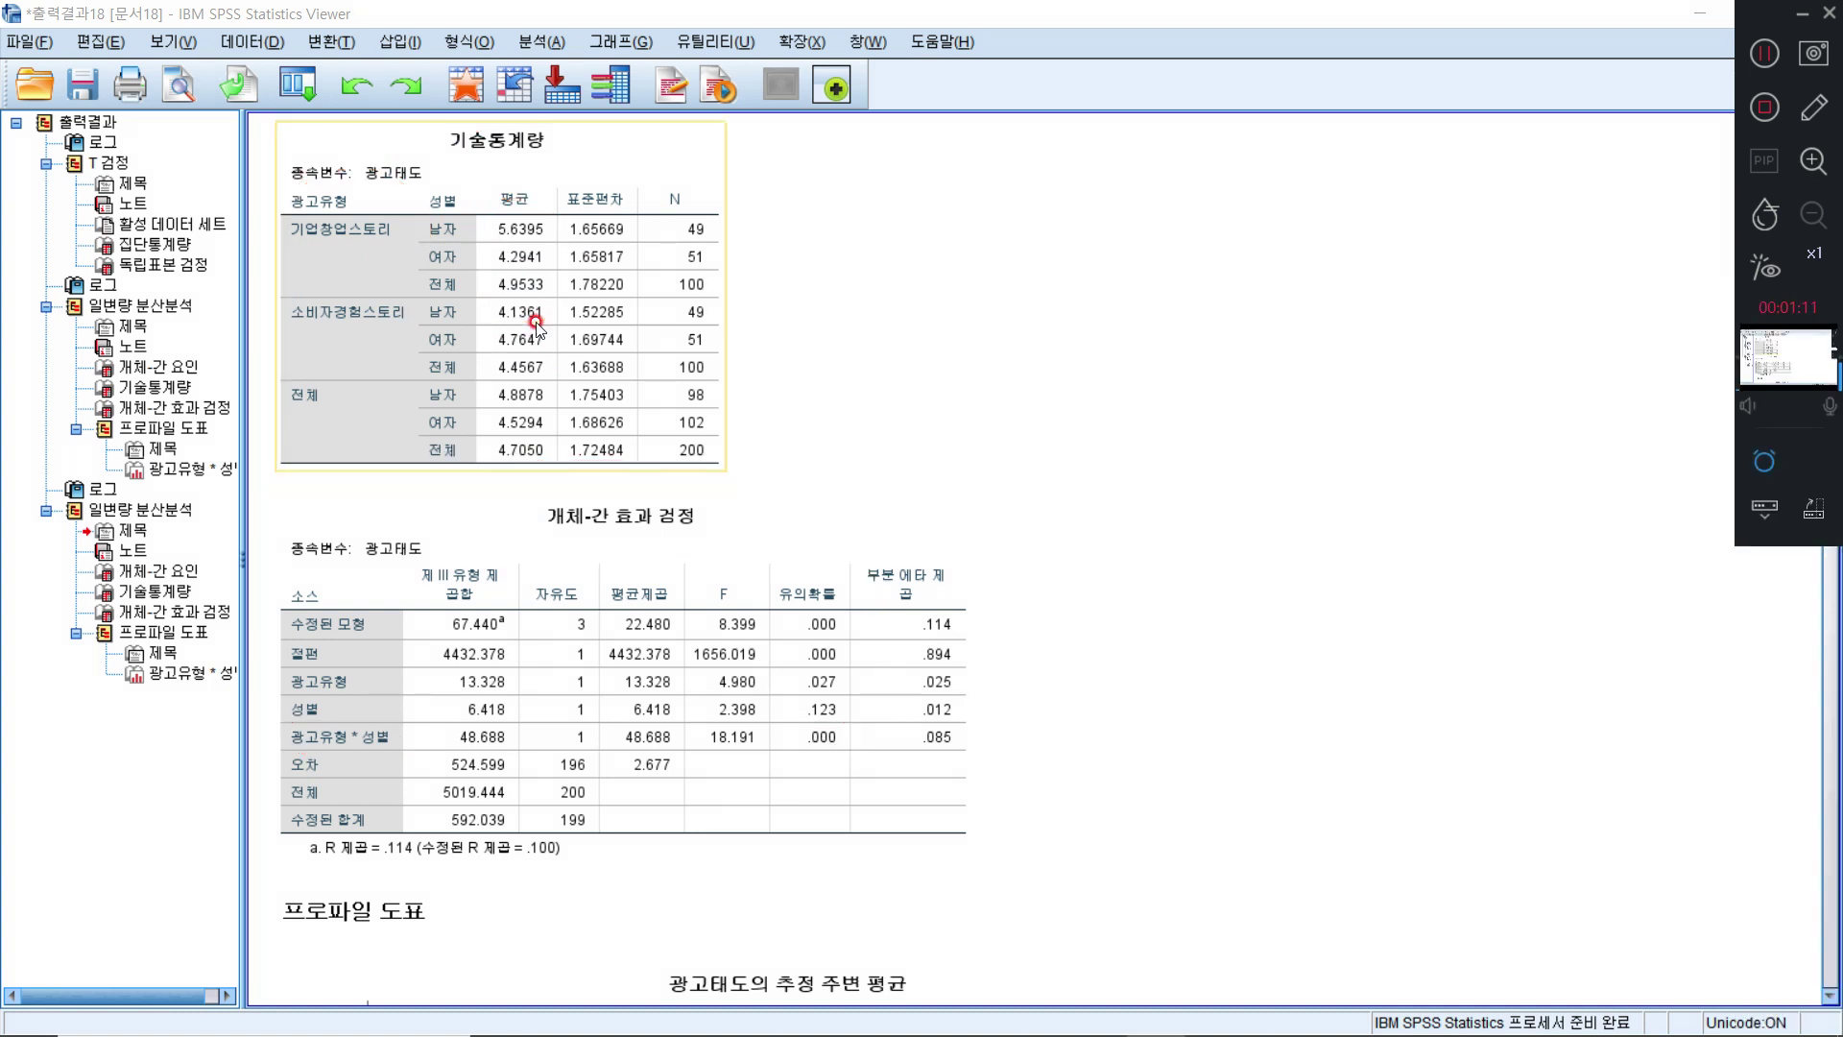
Circle the 광고유형 * 성별 label and its 유의확률 value in the 구매의도 between-subjects effects table
scroll(573, 372, "down", 10)
scroll(573, 372, "down", 15)
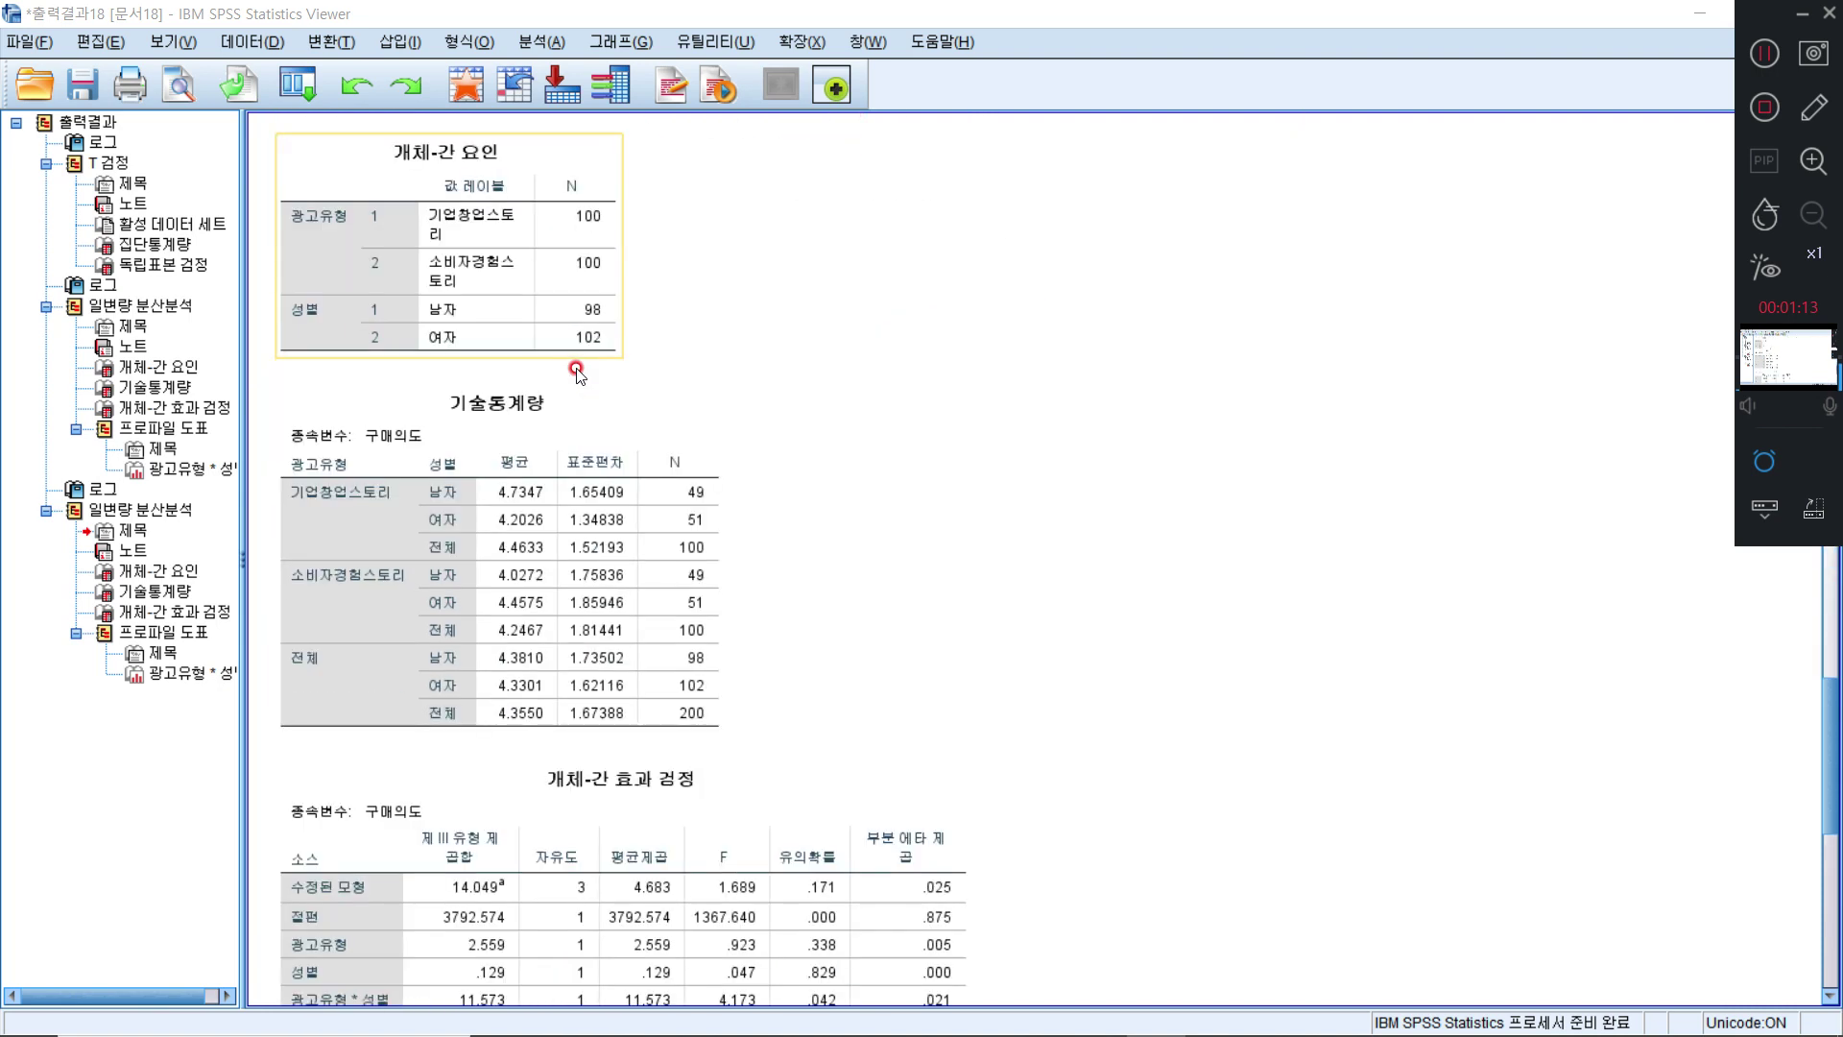
key("F8")
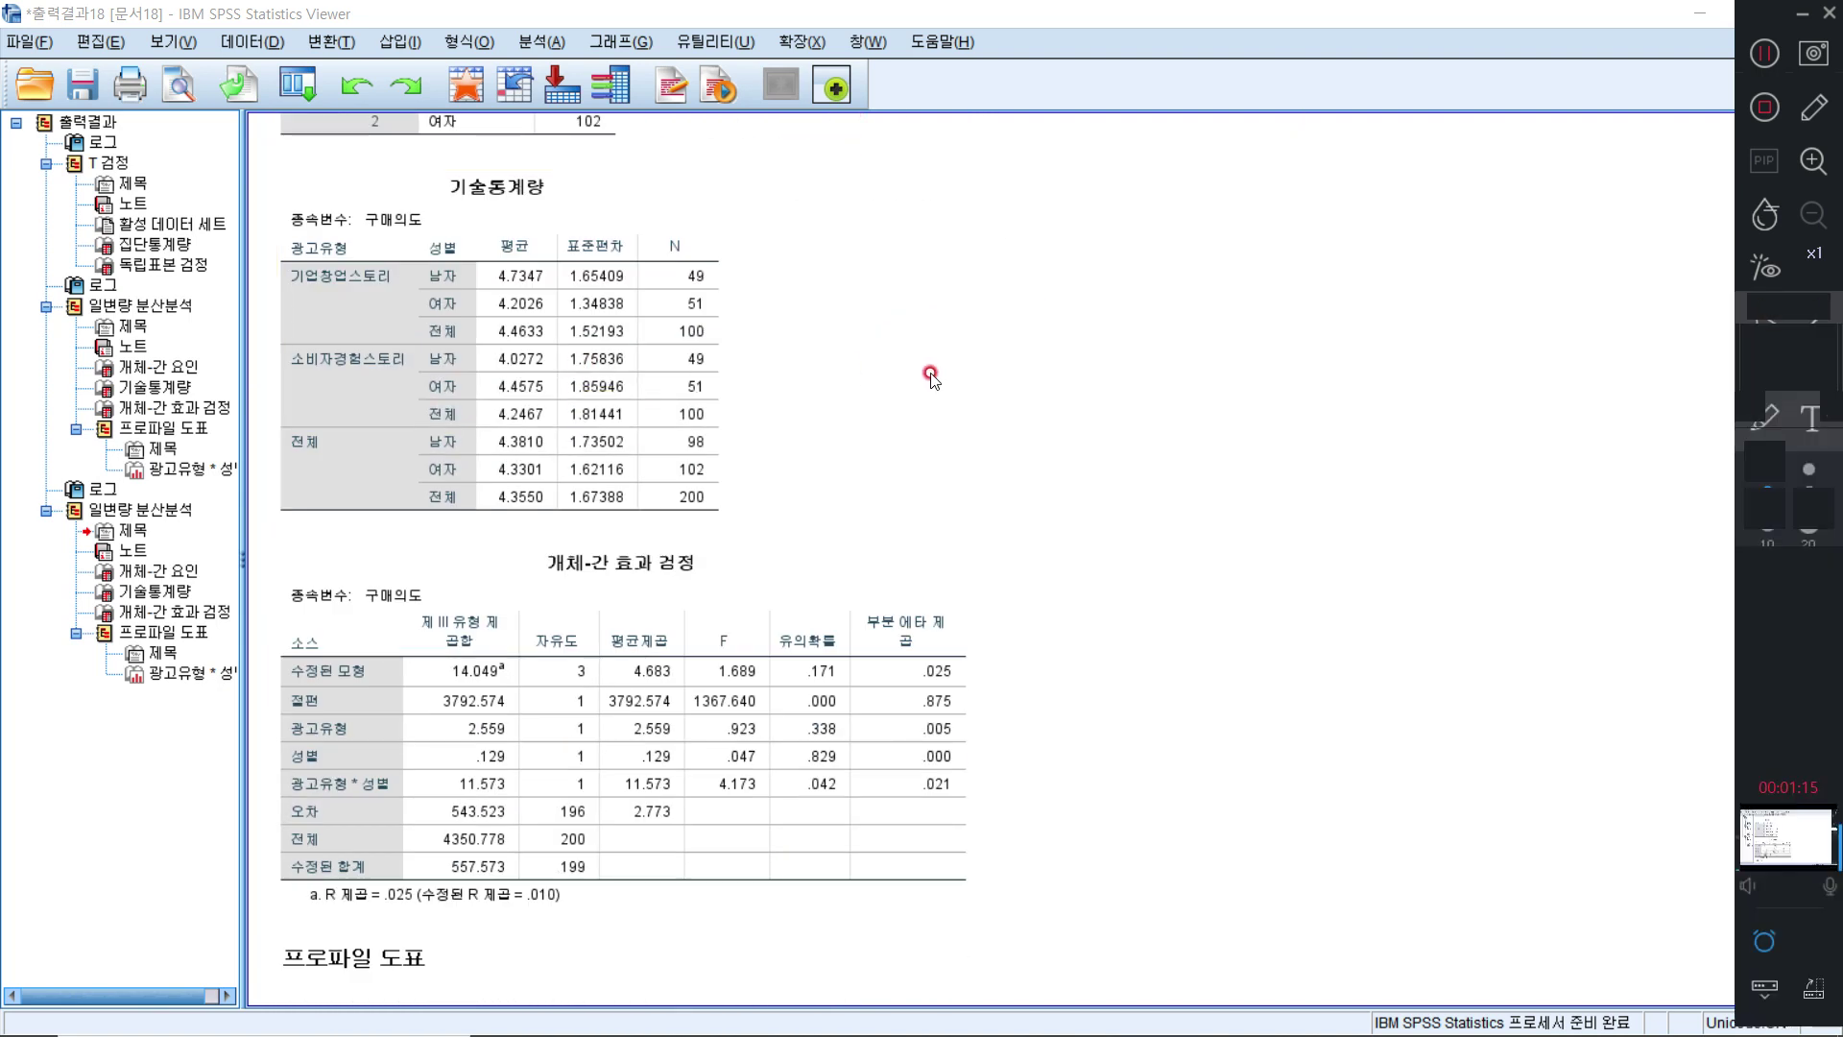
mouse_move(401, 794)
left_mouse_down()
mouse_move(292, 787)
mouse_move(394, 803)
left_mouse_up()
mouse_move(833, 806)
left_mouse_down()
mouse_move(792, 774)
mouse_move(851, 797)
mouse_move(823, 808)
left_mouse_up()
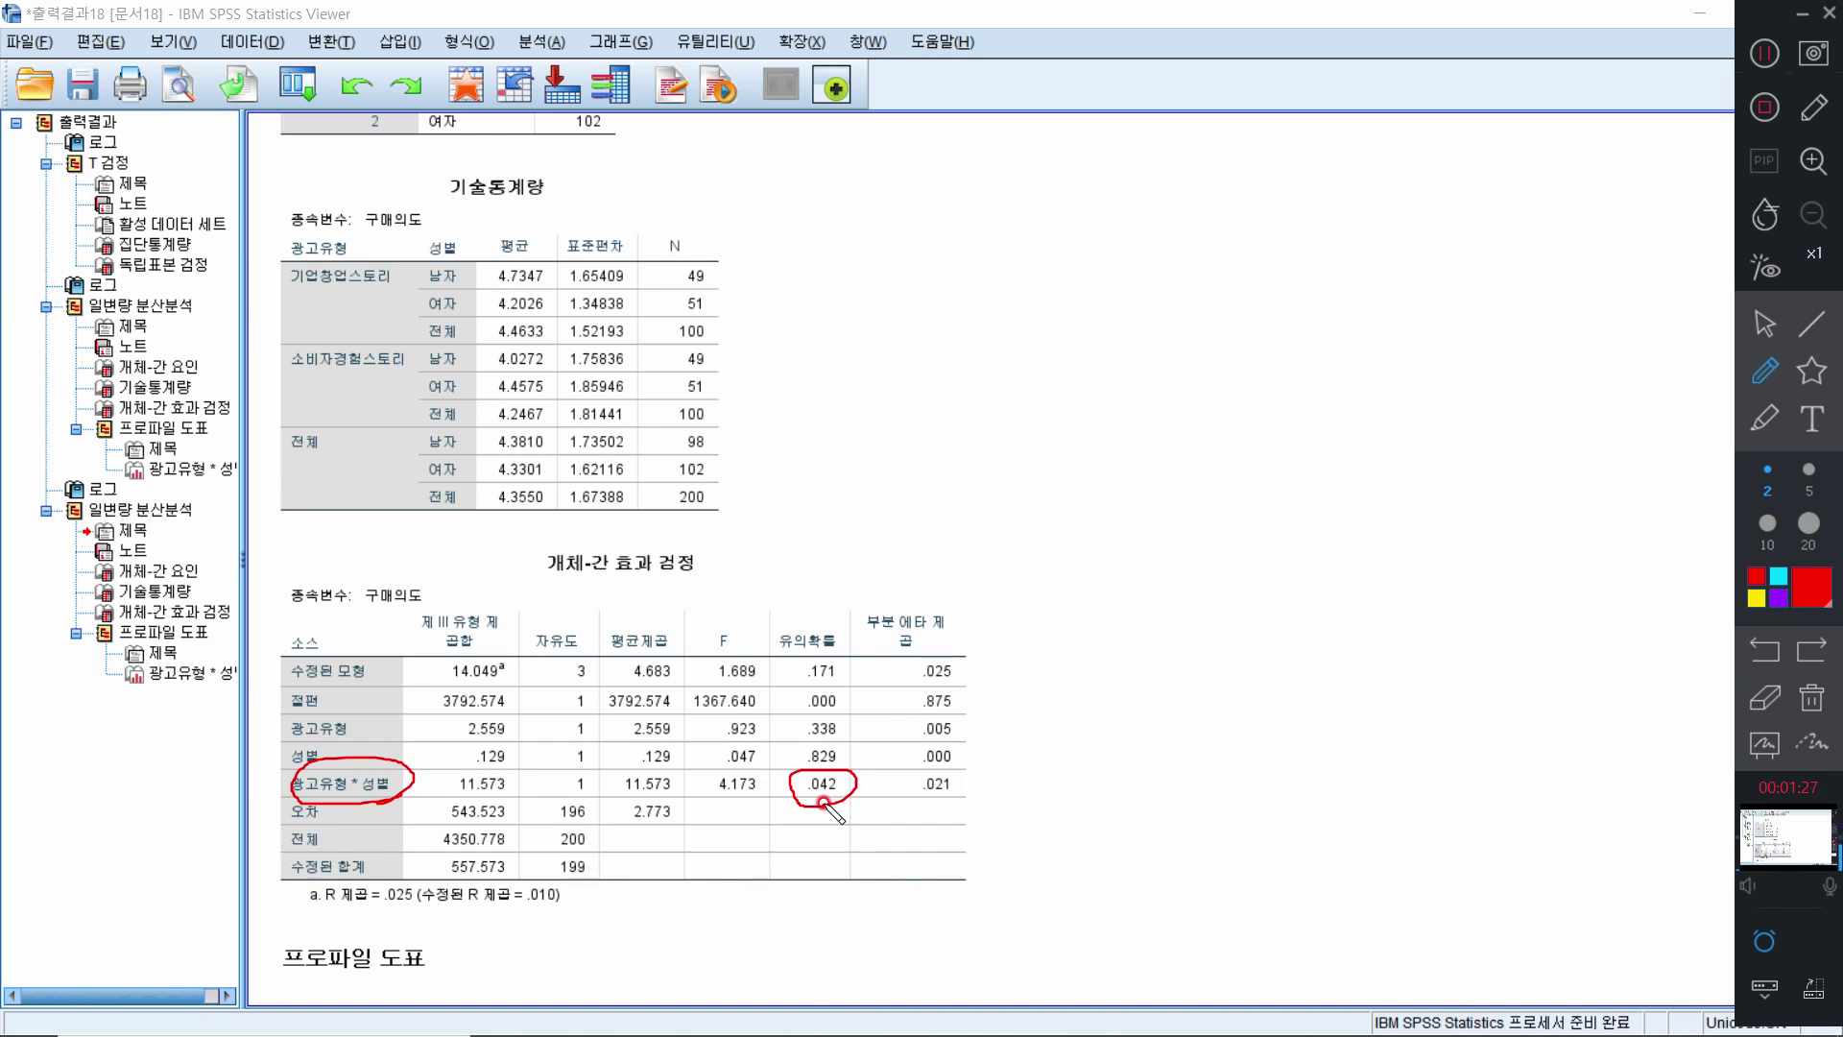
Circle the 구매의도 descriptive statistics table, the 기업창업스토리 and 소비자경험스토리 labels, and their 남자 and 여자 means
mouse_move(514, 527)
left_mouse_down()
mouse_move(432, 522)
mouse_move(517, 220)
mouse_move(566, 513)
mouse_move(524, 527)
left_mouse_up()
mouse_move(391, 302)
left_mouse_down()
mouse_move(331, 305)
mouse_move(320, 240)
mouse_move(391, 297)
left_mouse_up()
mouse_move(547, 282)
left_mouse_down()
mouse_move(506, 255)
mouse_move(544, 272)
left_mouse_up()
mouse_move(549, 289)
left_mouse_down()
mouse_move(504, 322)
mouse_move(537, 288)
mouse_move(545, 305)
left_mouse_up()
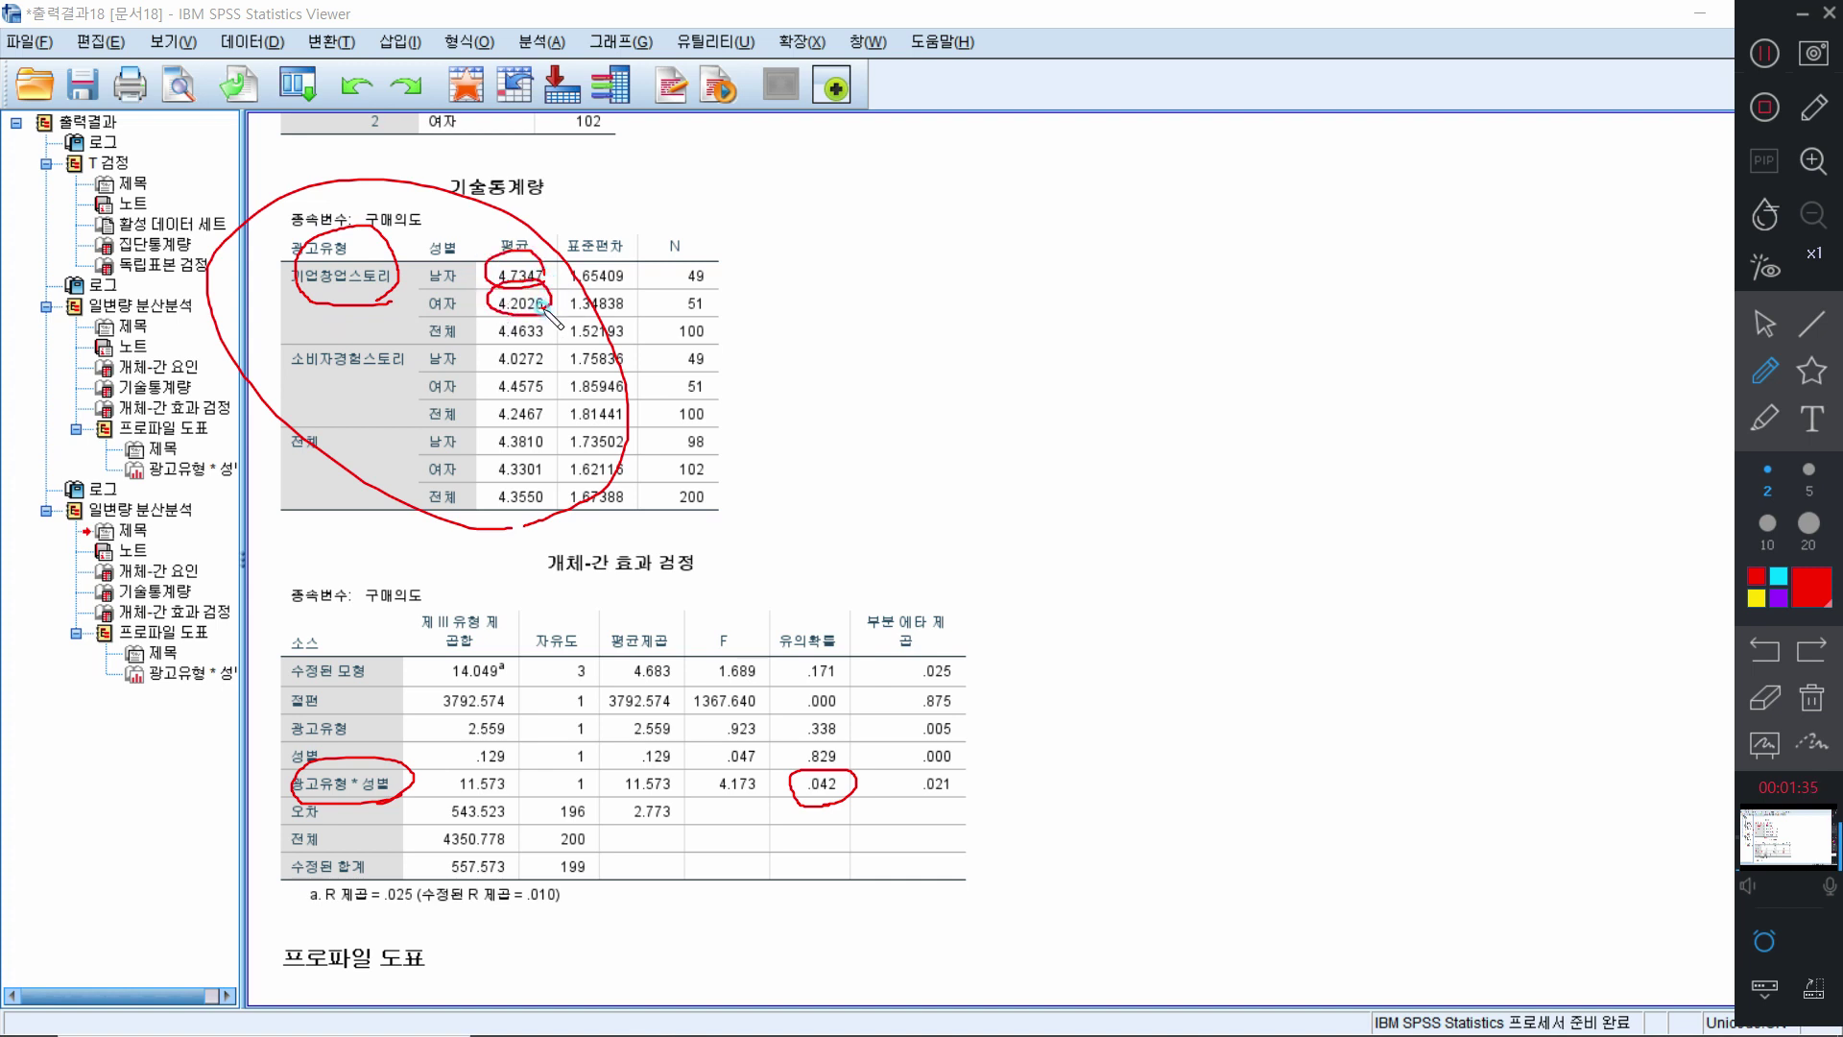
mouse_move(389, 392)
left_mouse_down()
mouse_move(336, 389)
mouse_move(394, 336)
mouse_move(365, 387)
left_mouse_up()
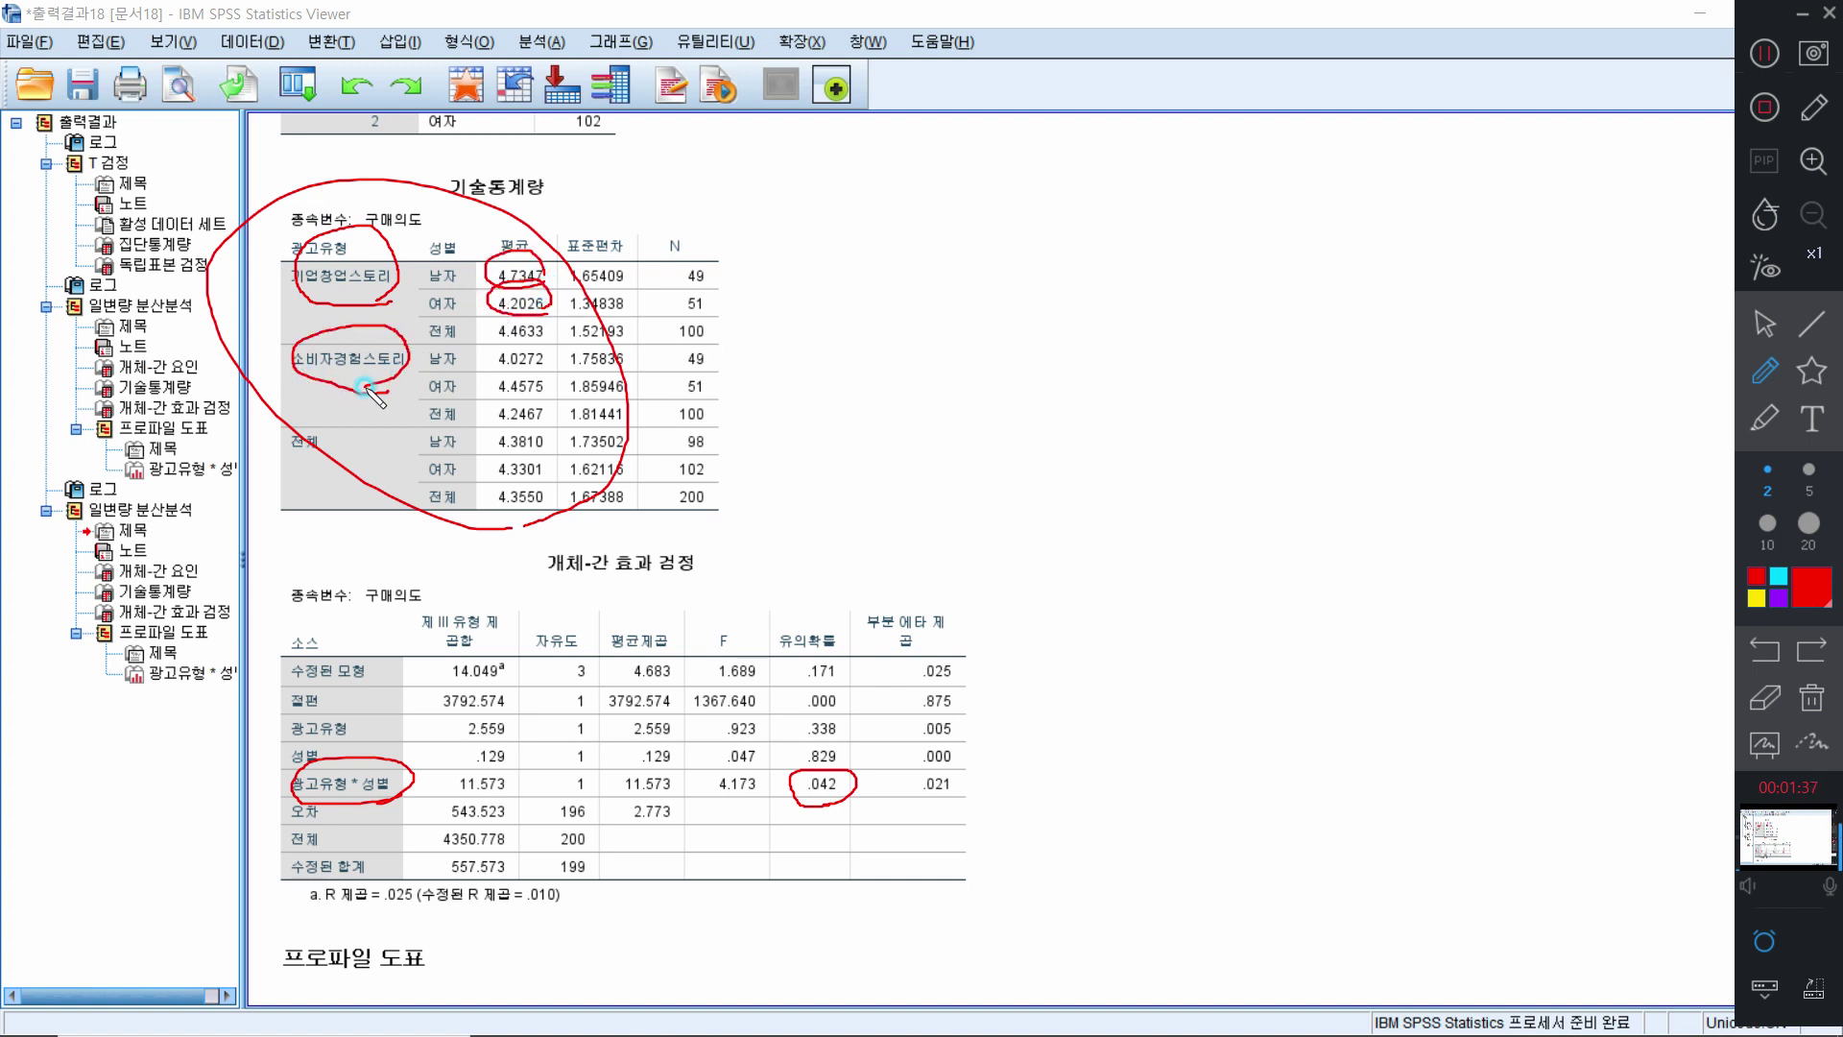
mouse_move(538, 378)
left_mouse_down()
mouse_move(547, 395)
mouse_move(487, 363)
mouse_move(543, 338)
mouse_move(565, 363)
mouse_move(536, 373)
left_mouse_up()
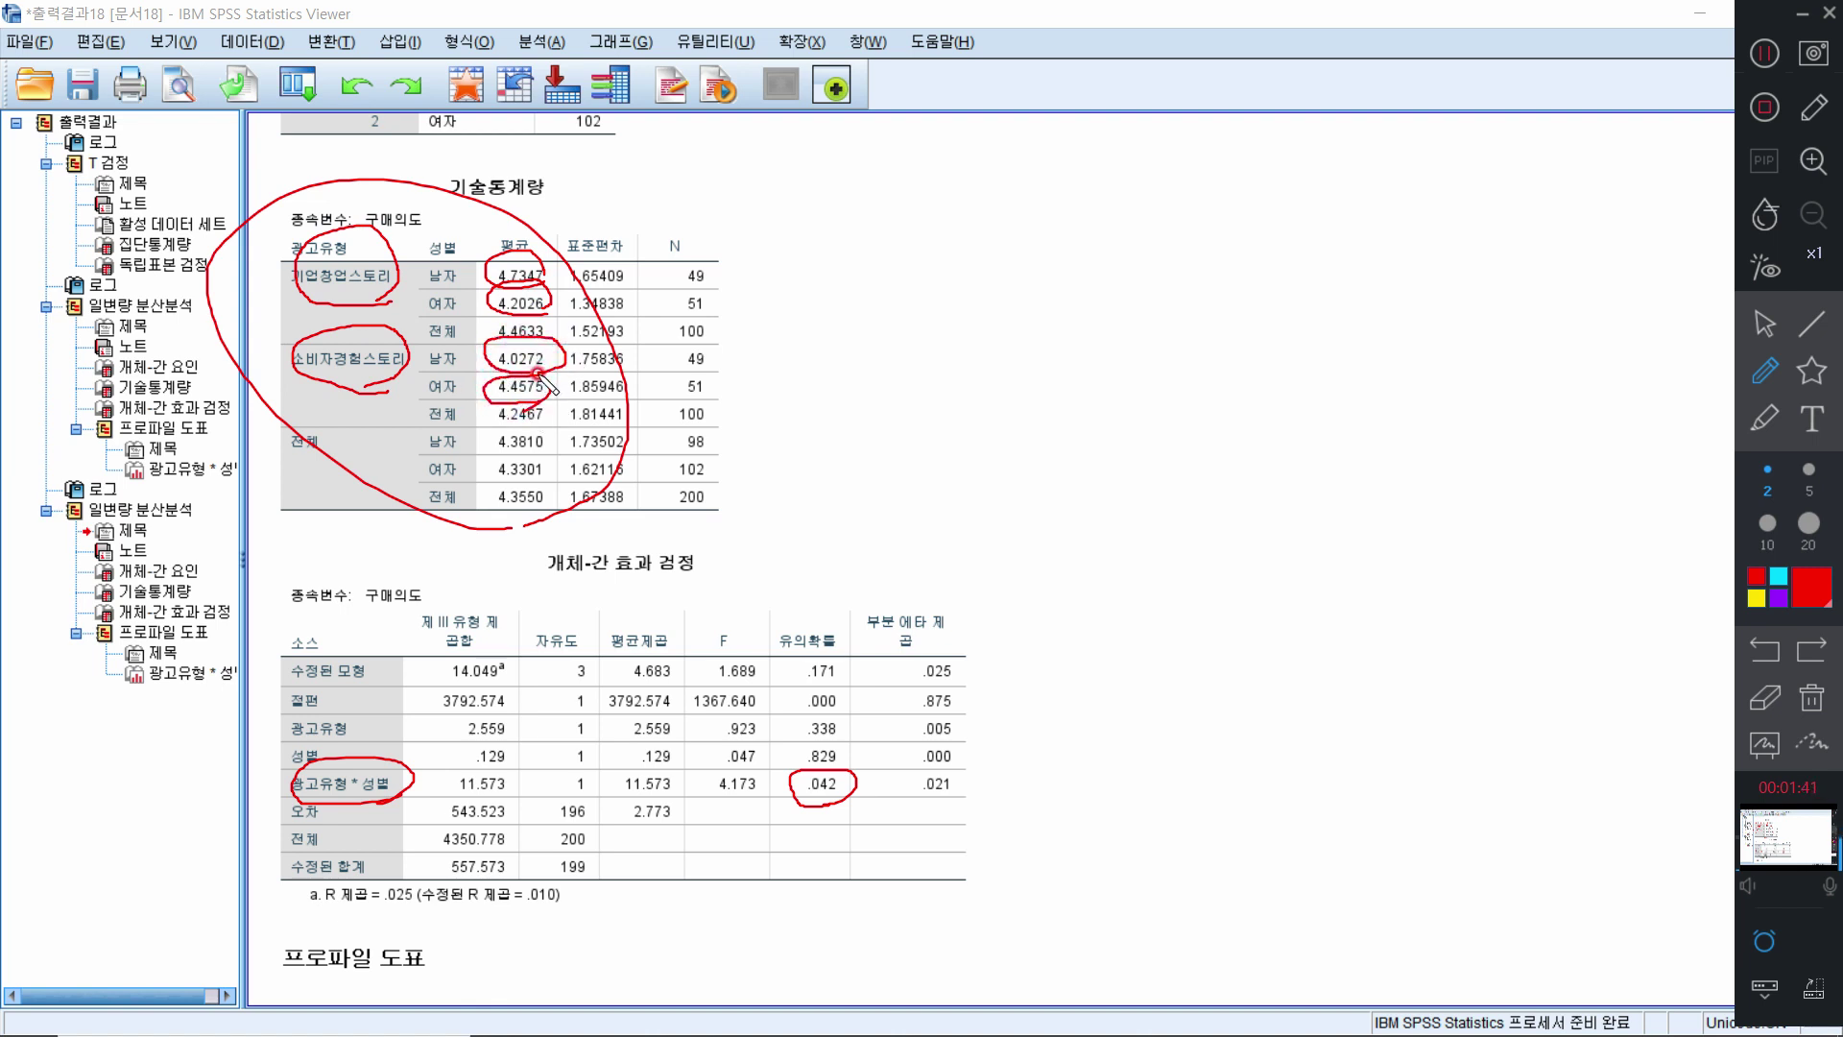